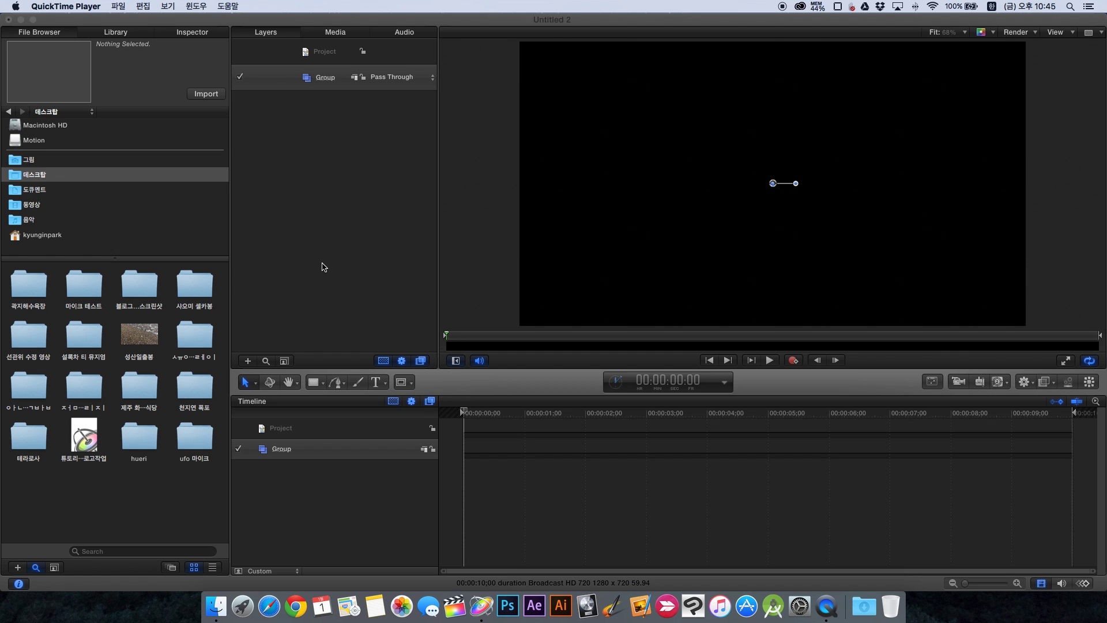
- Browse the user folders in the file browser and select the 성산일출봉 clip in the 데스크탑 folder
{"action": "left_click", "coordinate": [324, 266]}
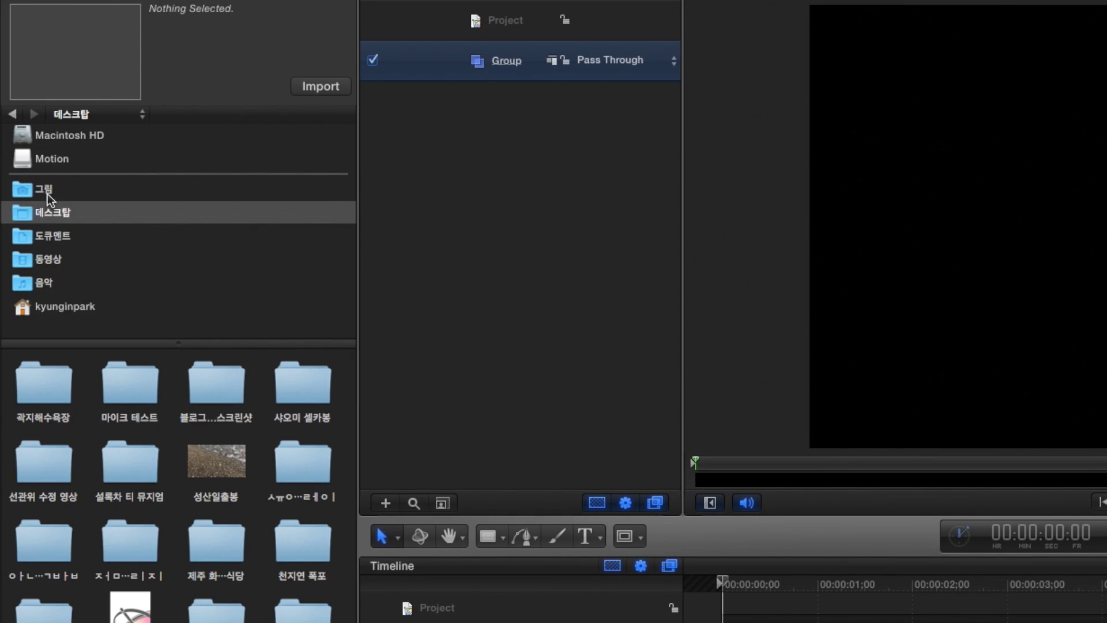
{"action": "left_click", "coordinate": [48, 194]}
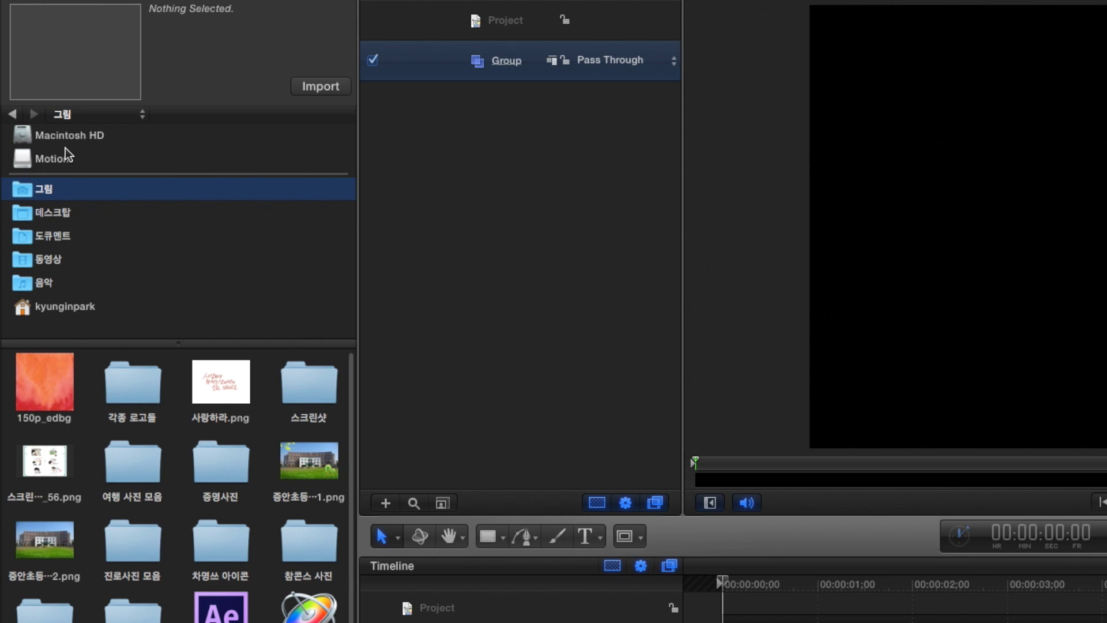
{"action": "left_click", "coordinate": [65, 216]}
{"action": "left_click", "coordinate": [65, 243]}
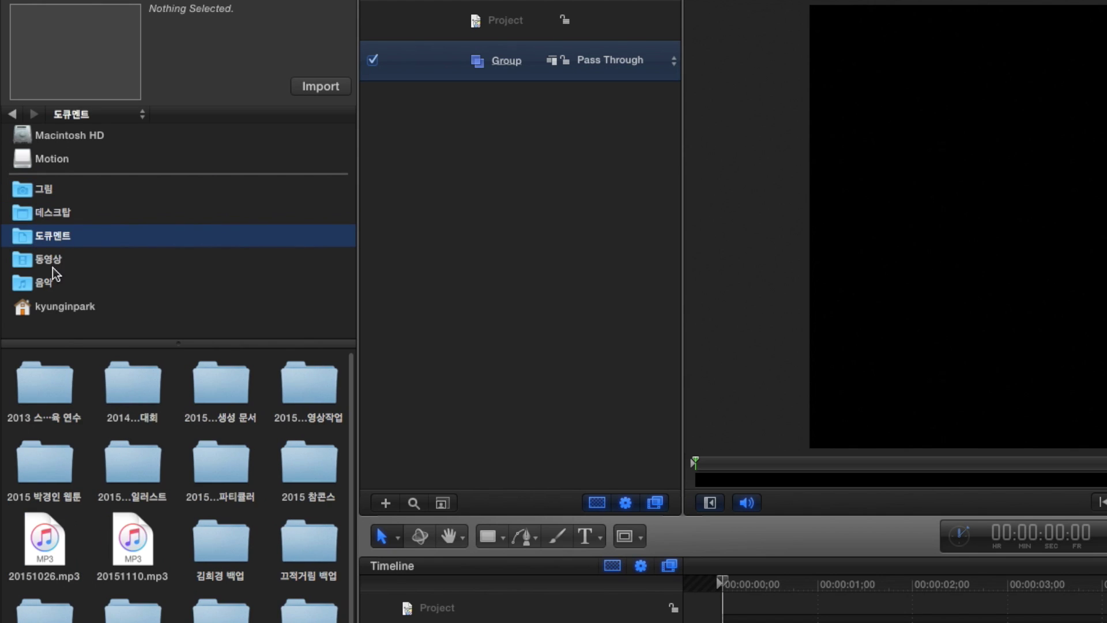
{"action": "left_click", "coordinate": [50, 262]}
{"action": "left_click", "coordinate": [53, 283]}
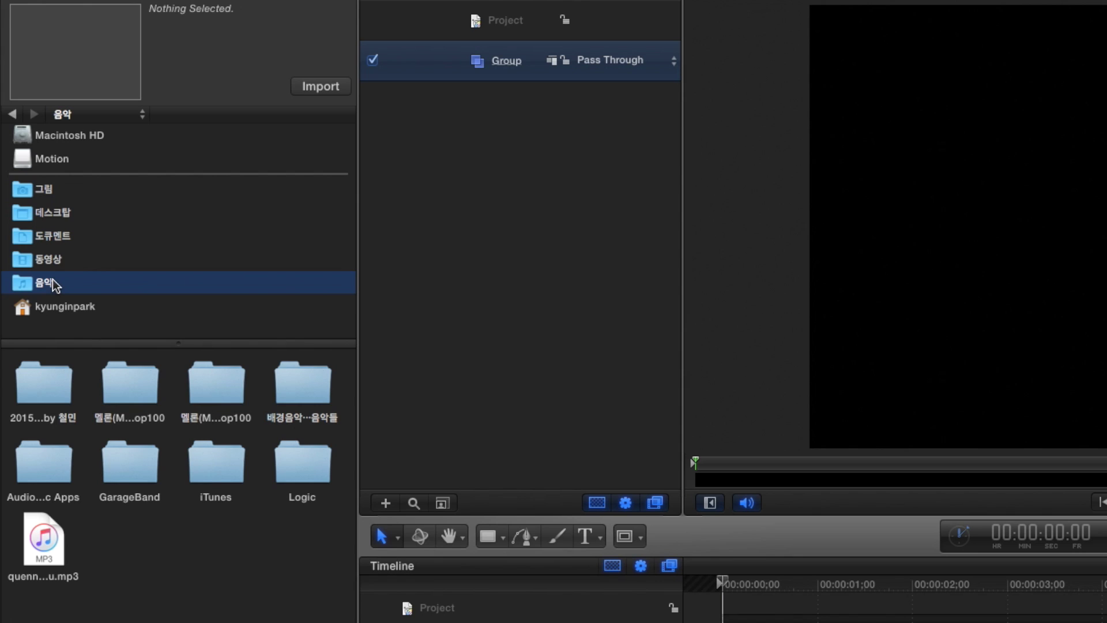
{"action": "left_click", "coordinate": [72, 257]}
{"action": "left_click", "coordinate": [77, 236]}
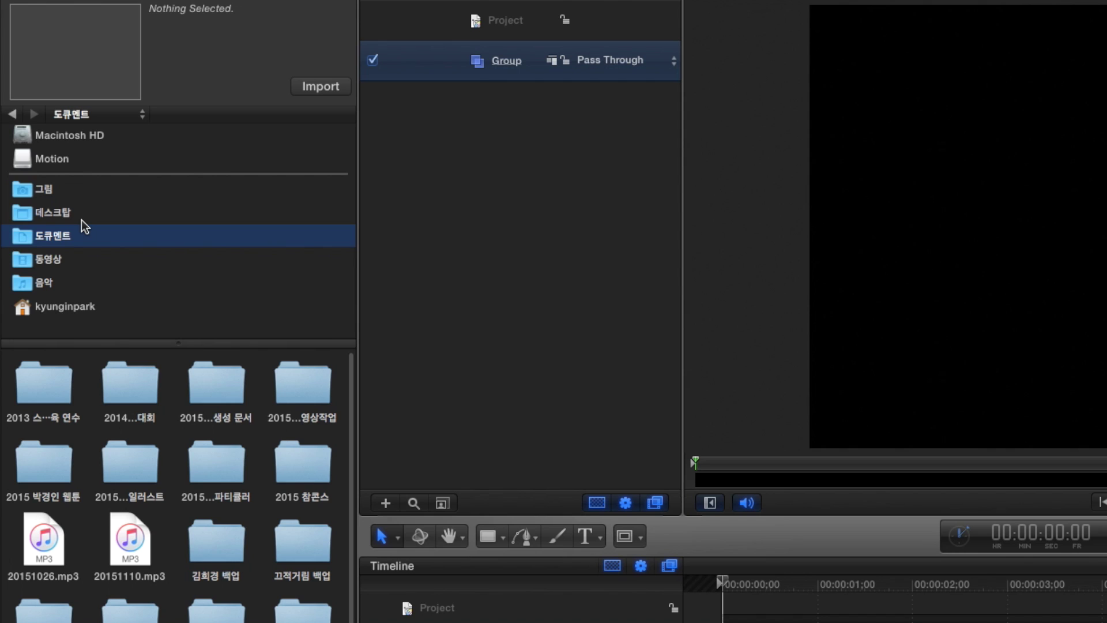
{"action": "left_click", "coordinate": [81, 214]}
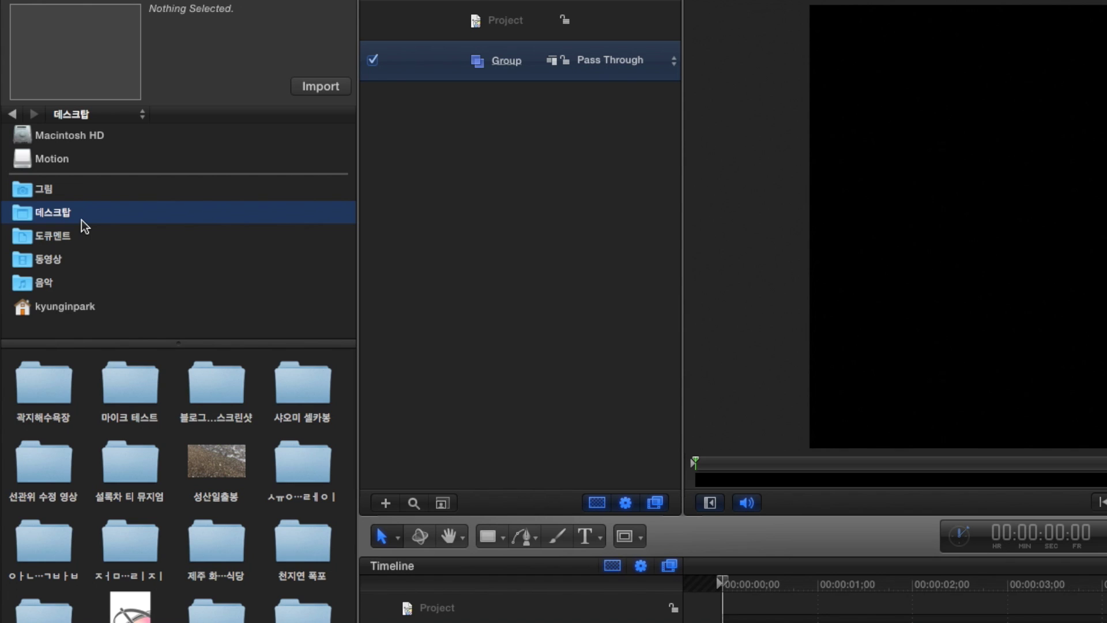
{"action": "left_click", "coordinate": [227, 478]}
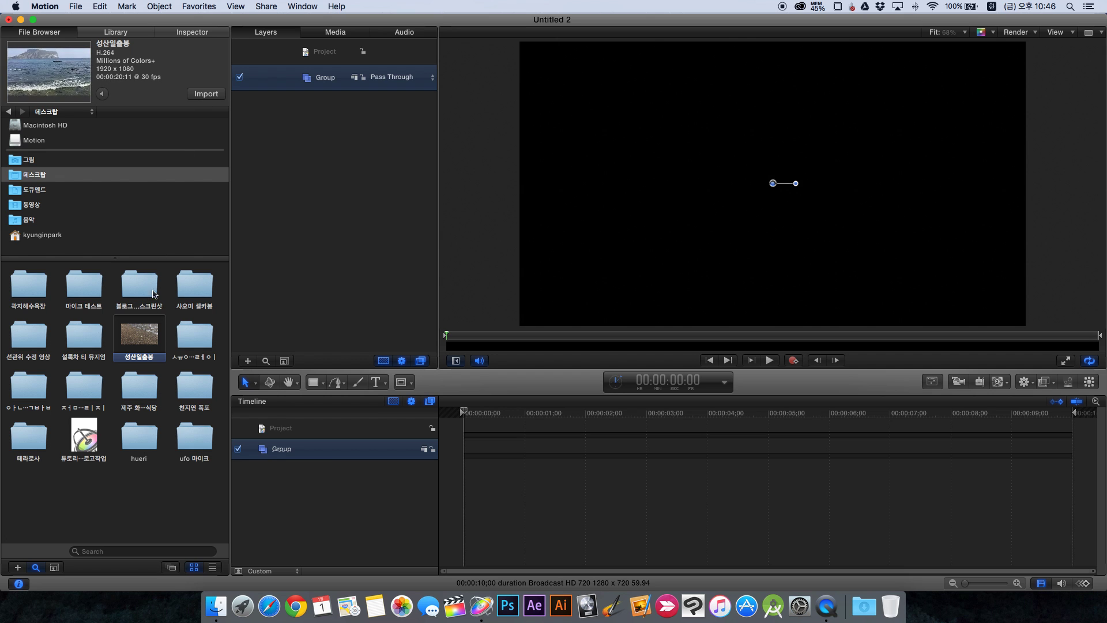
- Try placing the 성산일출봉 clip in the timeline's layer list and undo the placement
{"action": "left_click_drag", "start_coordinate": [140, 344], "coordinate": [292, 486]}
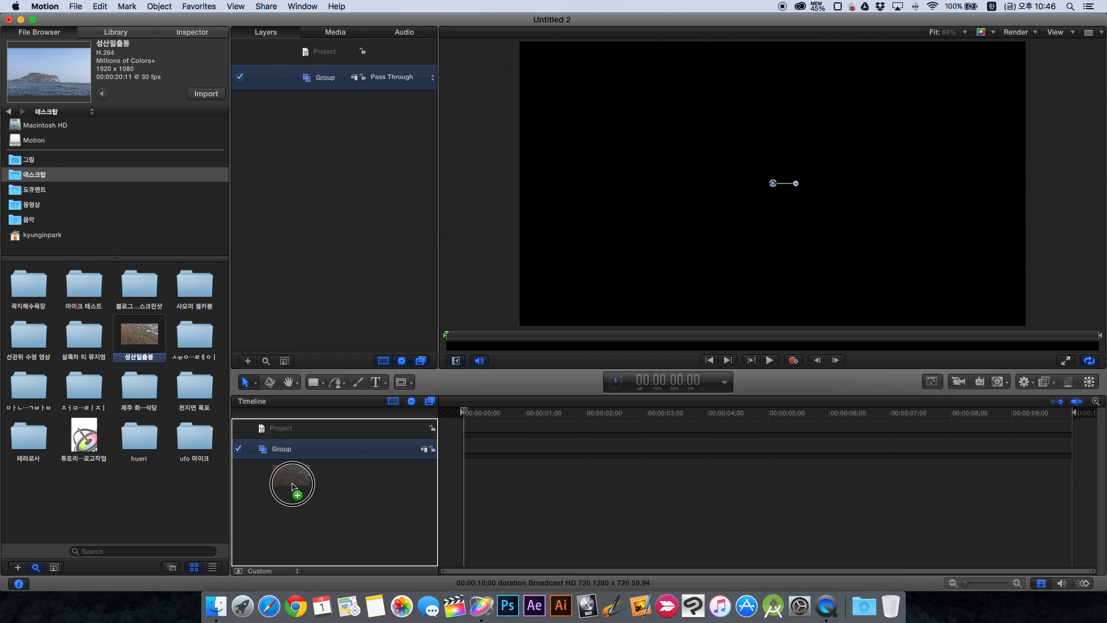
{"action": "left_click_drag", "start_coordinate": [292, 486], "coordinate": [292, 486]}
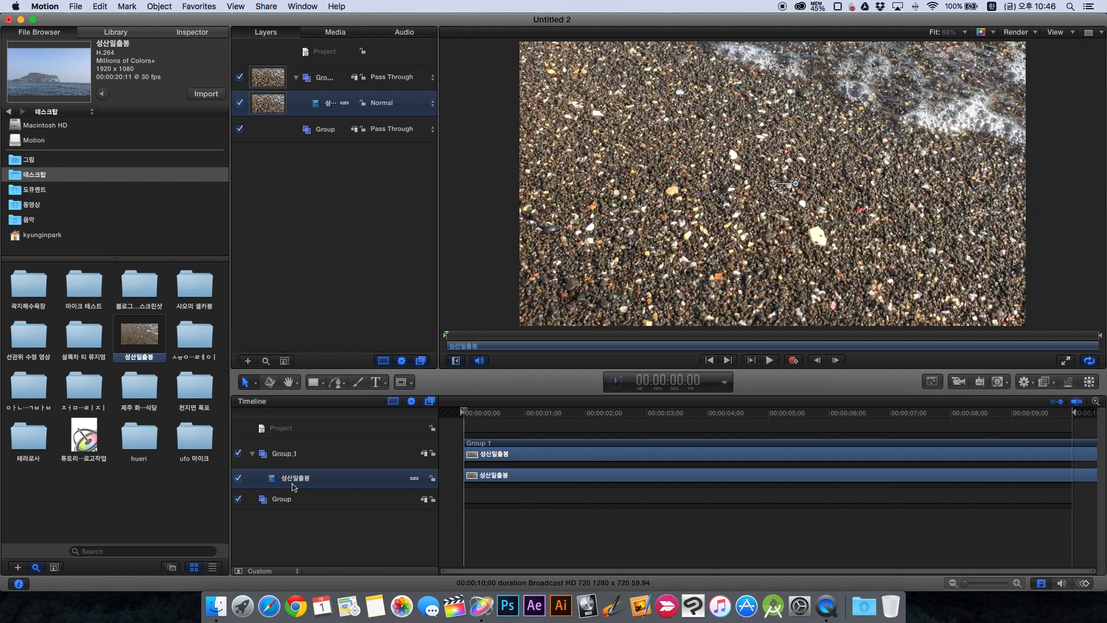
{"action": "key", "text": "super+z"}
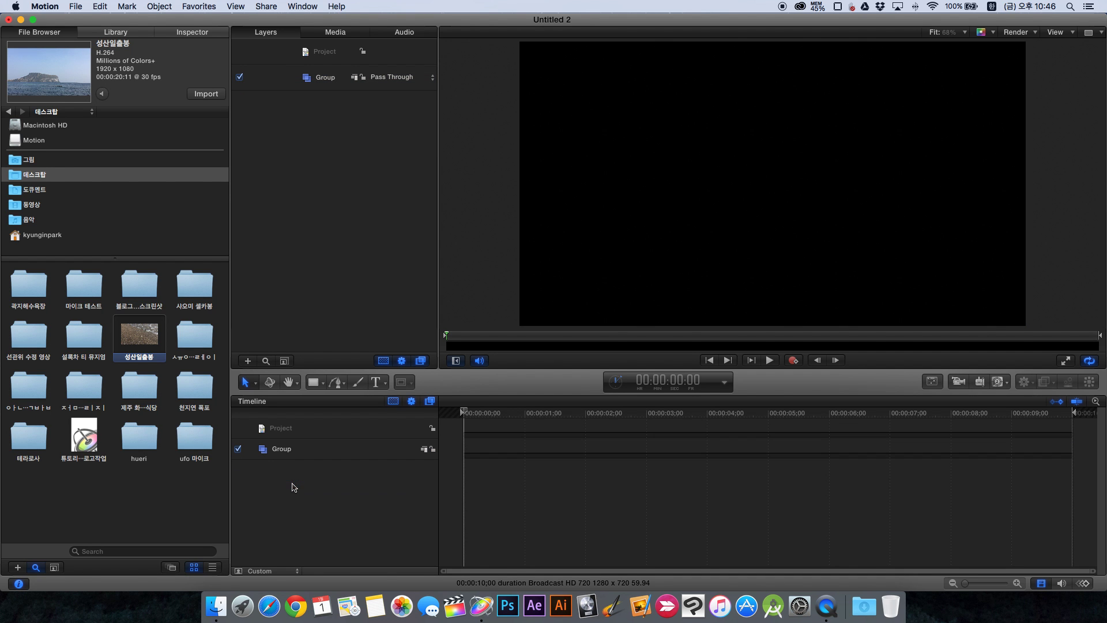
- Import the selected 성산일출봉 clip into the project and select its layer in the timeline
{"action": "left_click", "coordinate": [205, 94]}
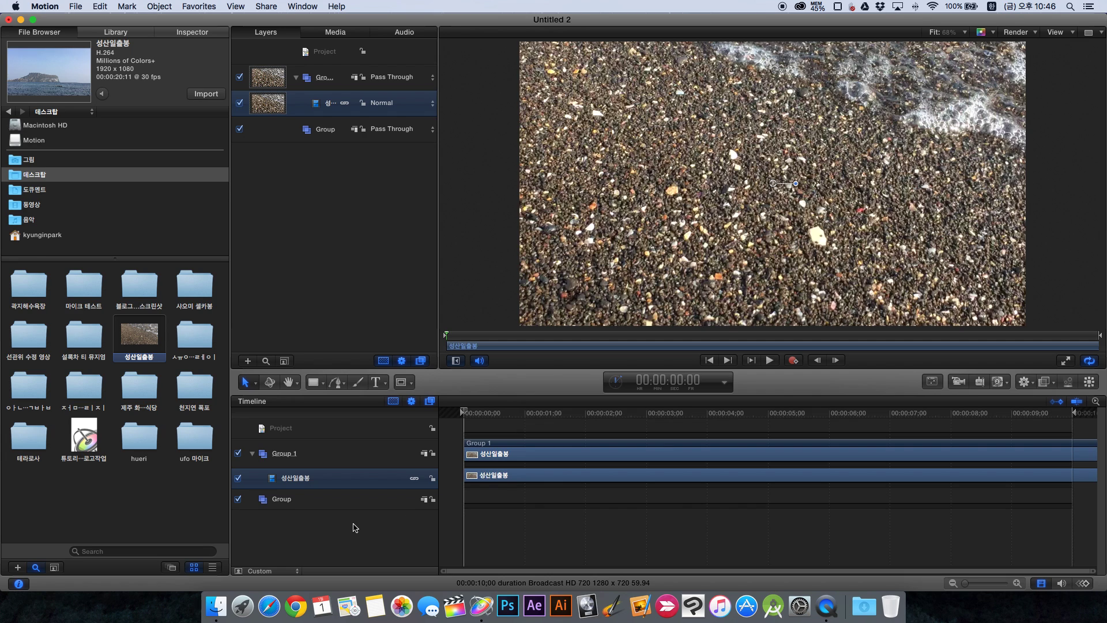
{"action": "left_click", "coordinate": [287, 502]}
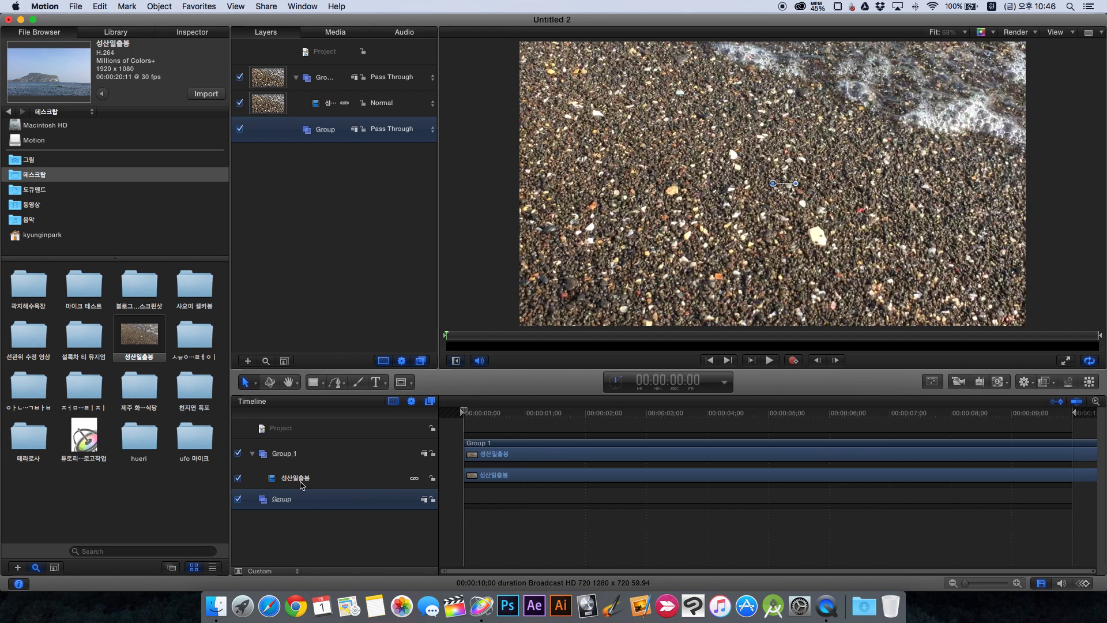
{"action": "left_click", "coordinate": [304, 468]}
{"action": "left_click", "coordinate": [305, 477]}
{"action": "left_click", "coordinate": [305, 465]}
{"action": "left_click", "coordinate": [307, 480]}
{"action": "left_click", "coordinate": [315, 461]}
{"action": "left_click", "coordinate": [312, 479]}
{"action": "left_click", "coordinate": [317, 491]}
{"action": "left_click", "coordinate": [316, 486]}
- Play the imported clip and move the playhead to the end of the project
{"action": "left_click", "coordinate": [770, 361]}
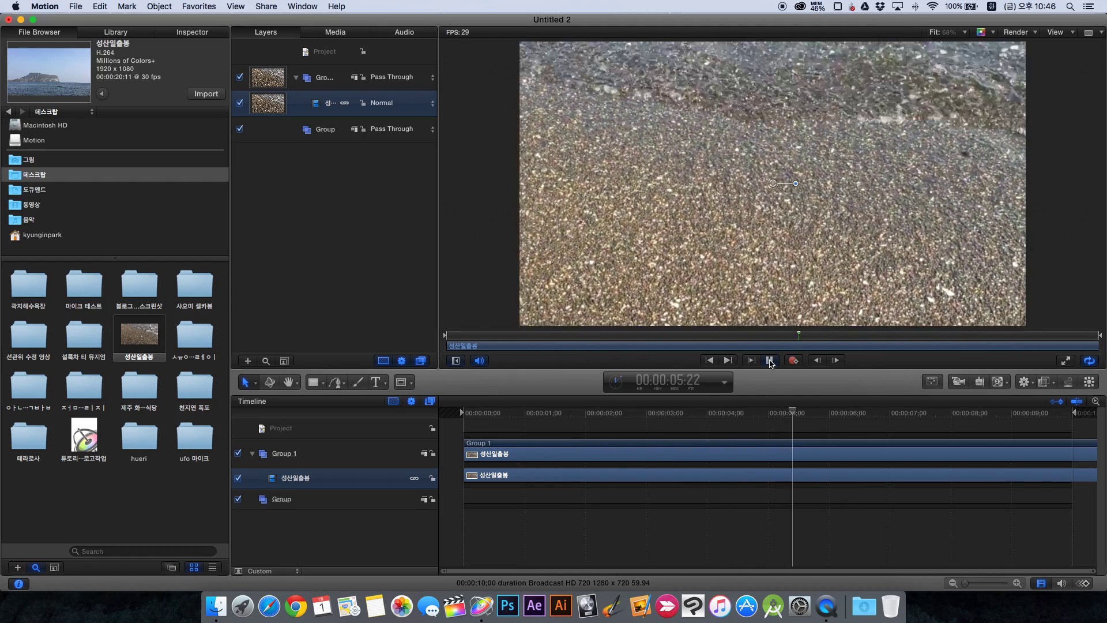
{"action": "left_click", "coordinate": [770, 361]}
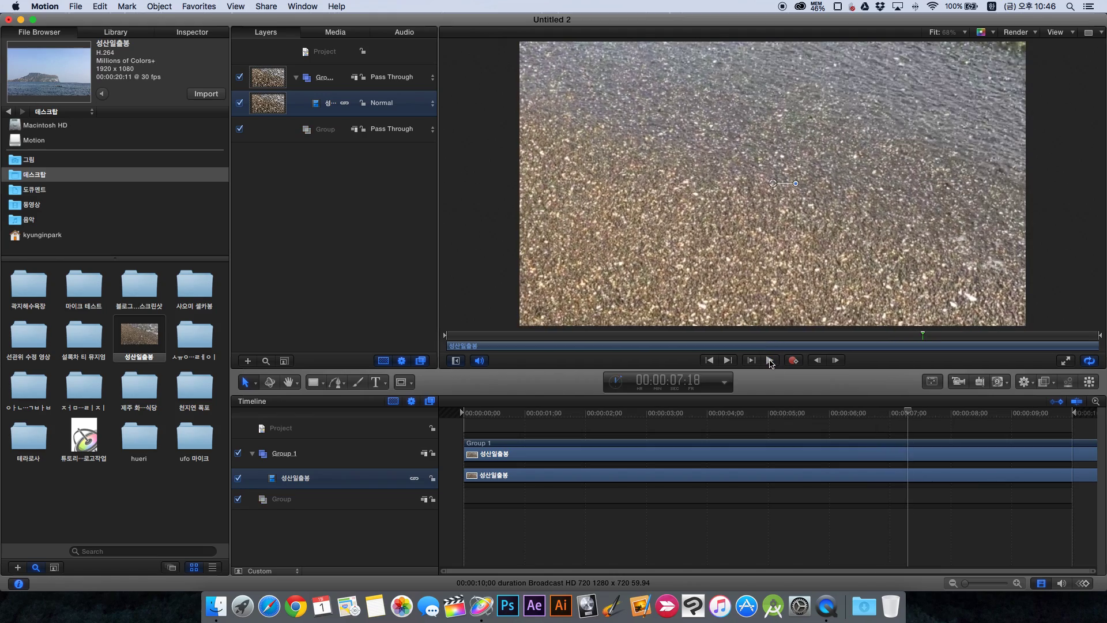
{"action": "left_click_drag", "start_coordinate": [923, 414], "coordinate": [1072, 410]}
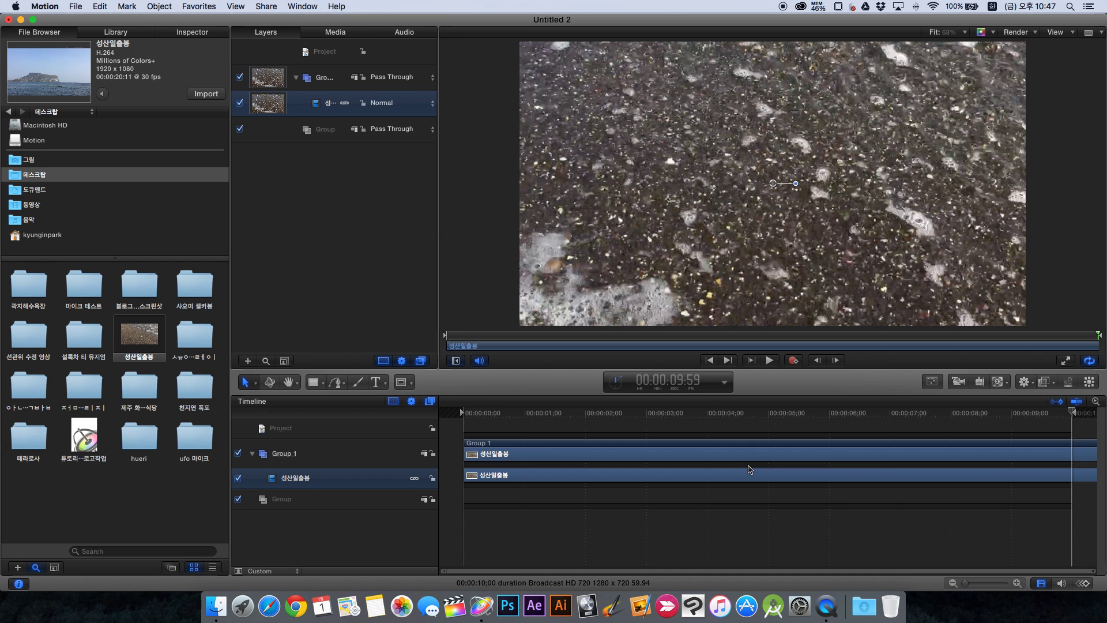
- Slide the 성산일출봉 clip's group earlier so its end meets the 10-second project end, and scrub through the result
{"action": "left_click", "coordinate": [624, 453]}
{"action": "left_click_drag", "start_coordinate": [623, 454], "coordinate": [470, 453]}
{"action": "left_click_drag", "start_coordinate": [873, 458], "coordinate": [640, 459]}
{"action": "left_click_drag", "start_coordinate": [932, 459], "coordinate": [859, 456]}
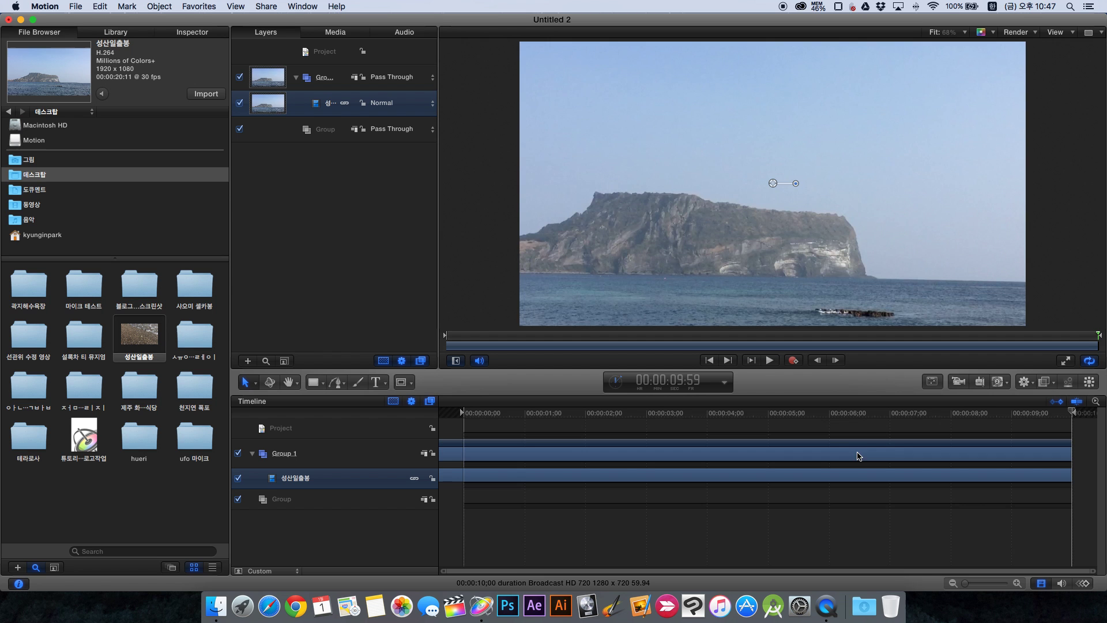
{"action": "left_click_drag", "start_coordinate": [1072, 412], "coordinate": [644, 410]}
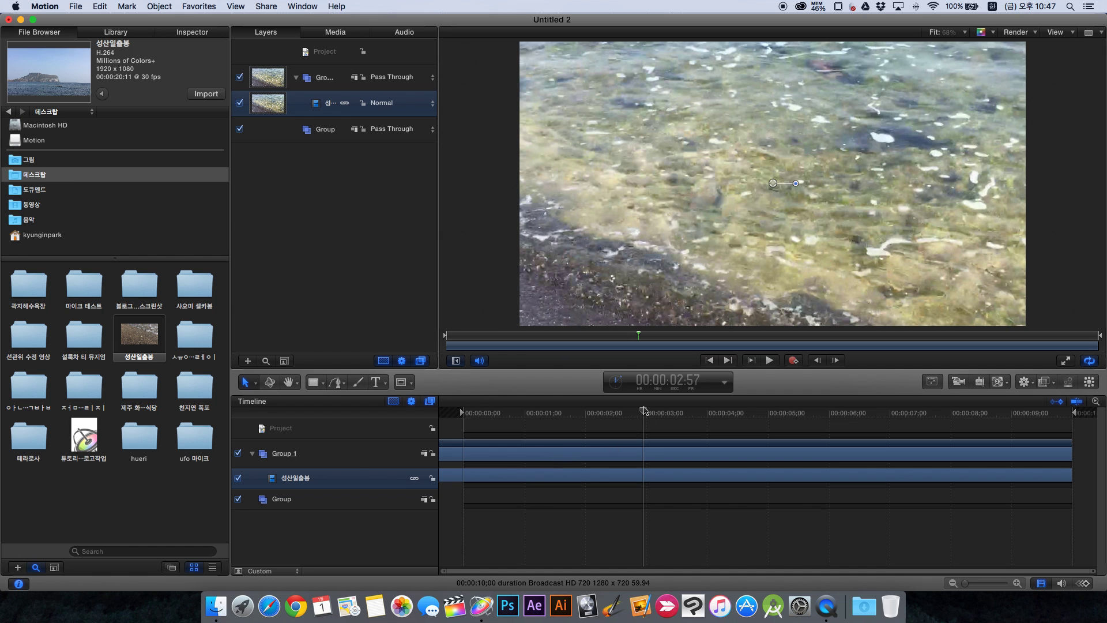
{"action": "left_click_drag", "start_coordinate": [645, 411], "coordinate": [917, 413]}
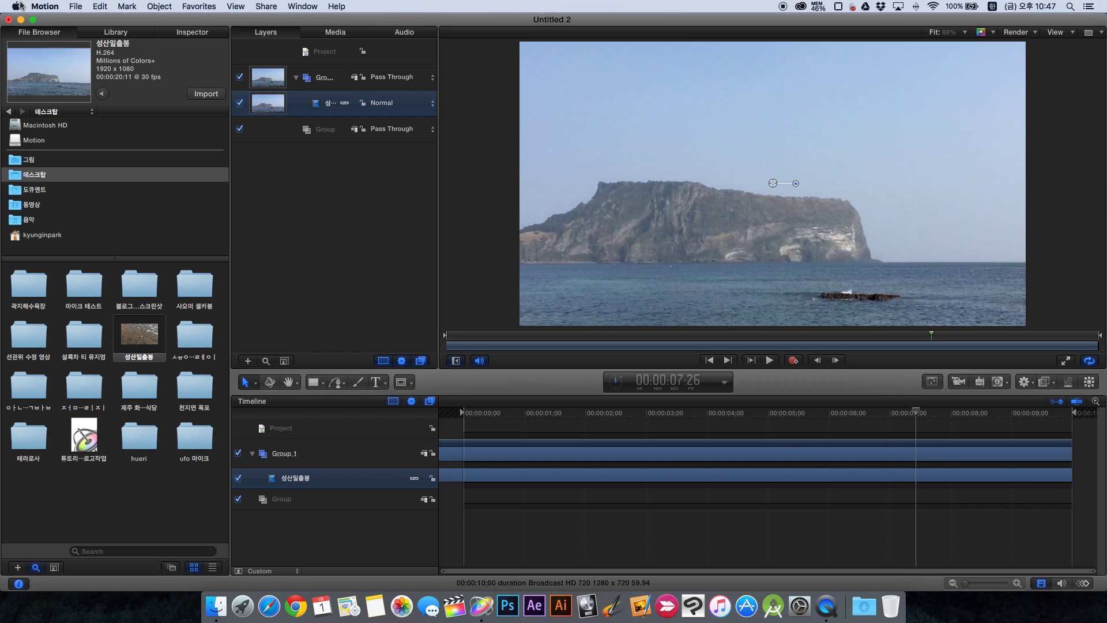
- View the project's imported media list and return to the layer list
{"action": "left_click", "coordinate": [310, 434]}
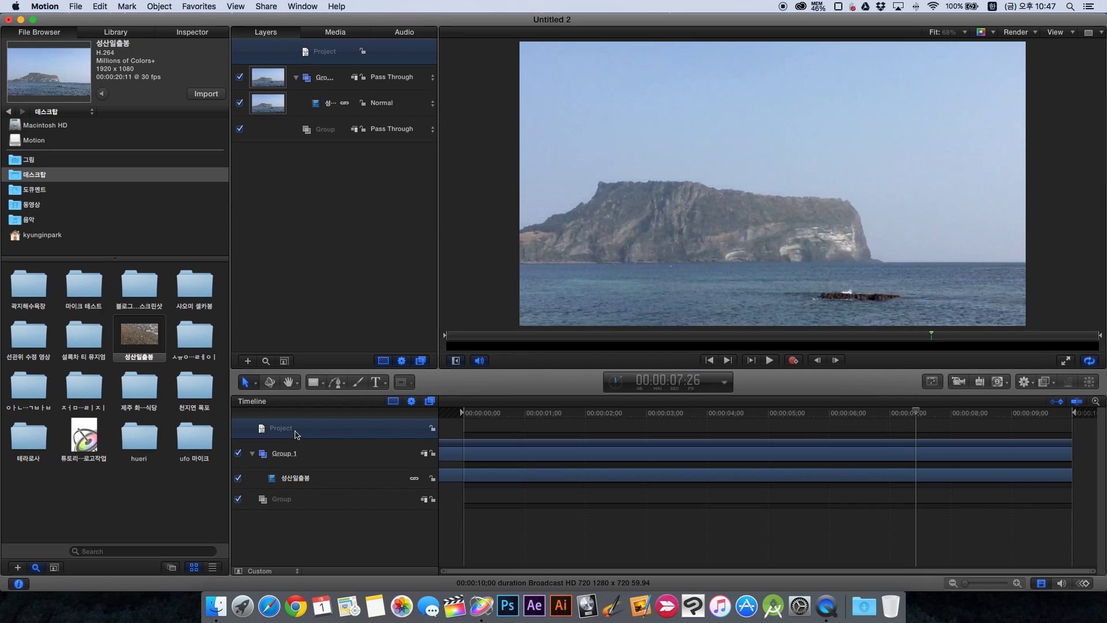
{"action": "left_click", "coordinate": [332, 34]}
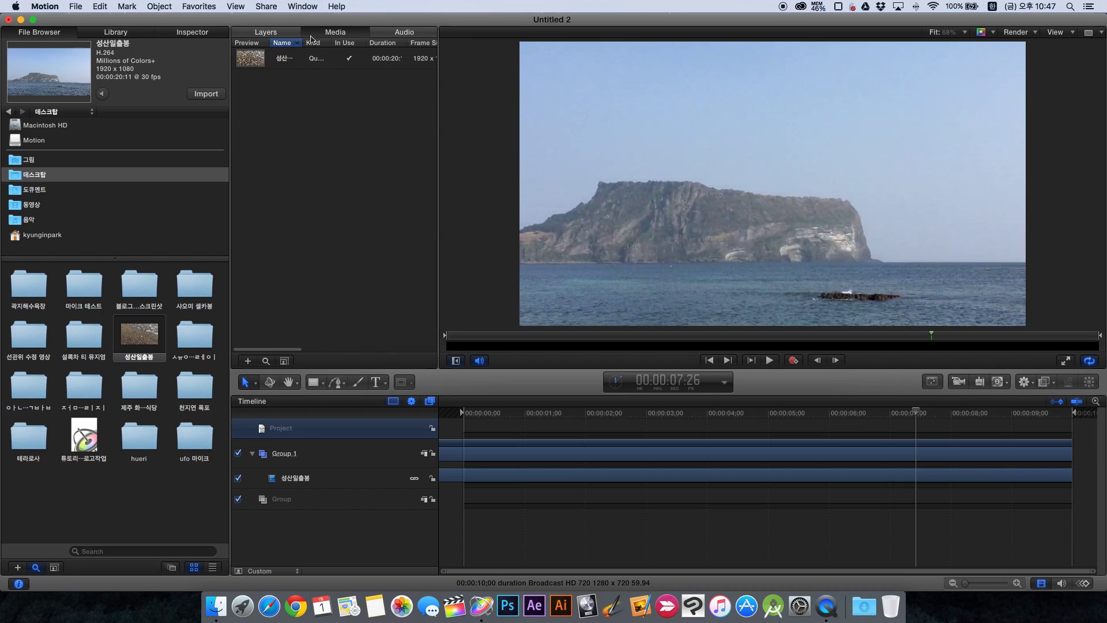
{"action": "left_click", "coordinate": [297, 35]}
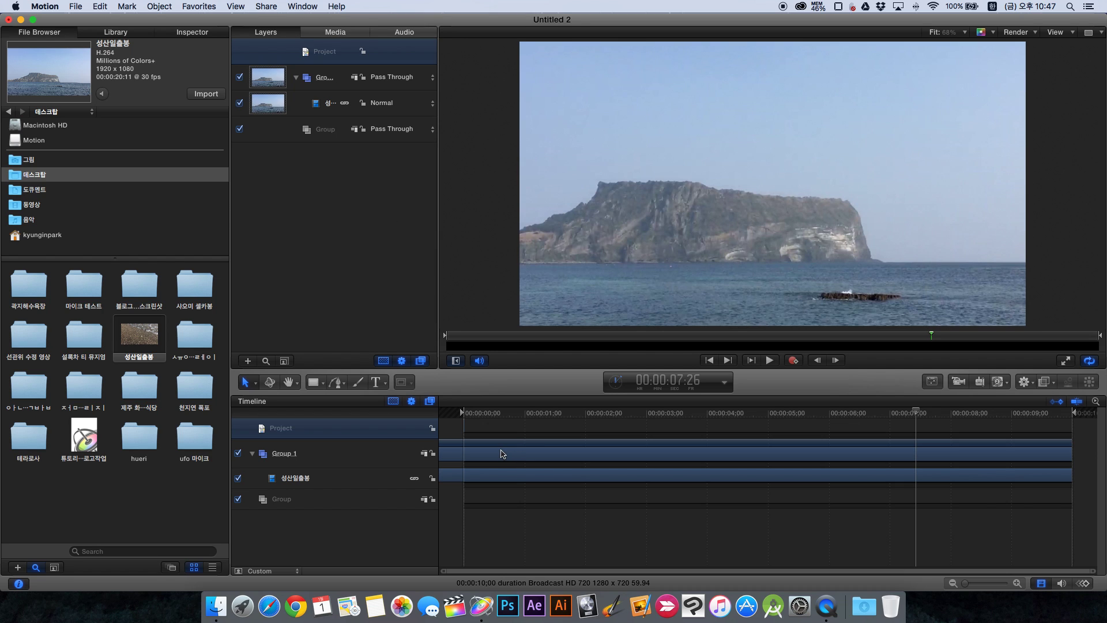
- Set the scale of the 성산일출봉 video clip to 66.7% in its transform properties
{"action": "left_click", "coordinate": [479, 453]}
{"action": "left_click", "coordinate": [333, 474]}
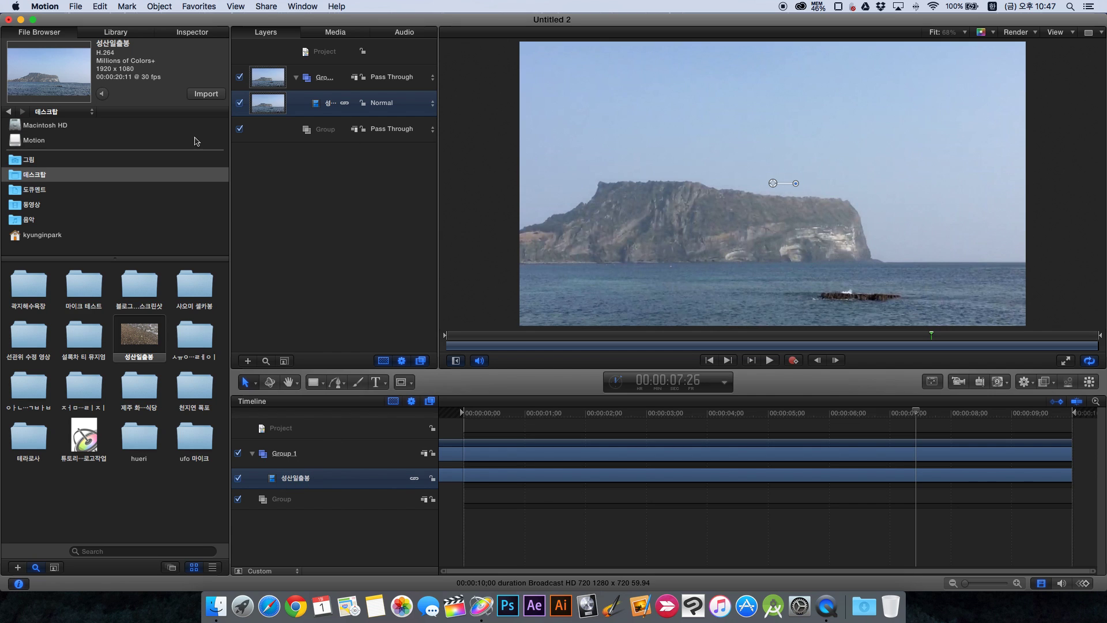
{"action": "left_click", "coordinate": [194, 34]}
{"action": "left_click", "coordinate": [28, 114]}
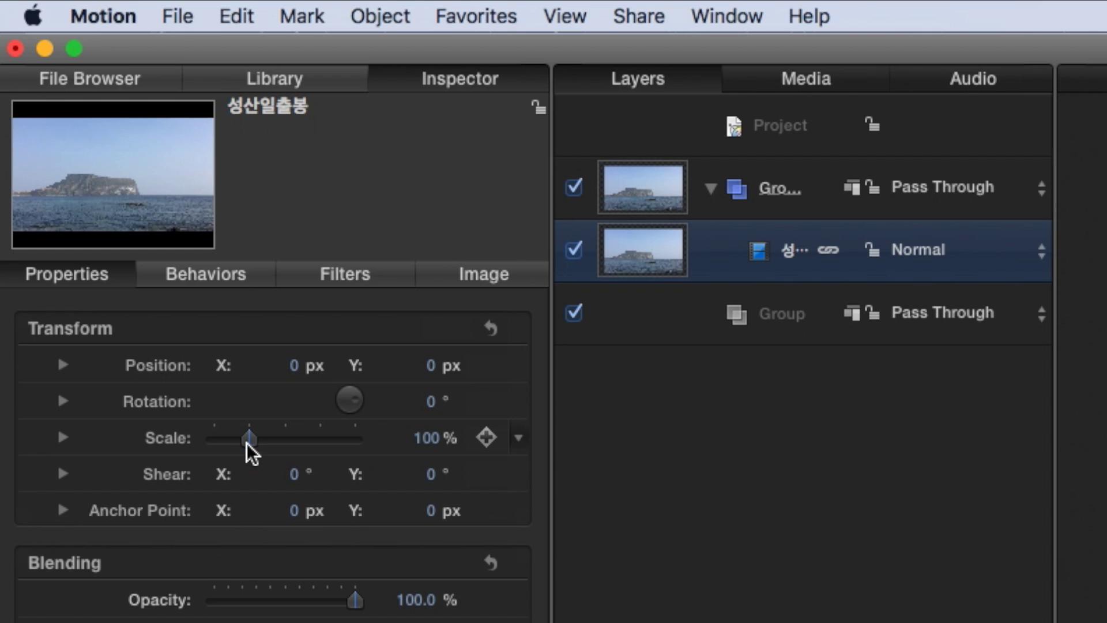
{"action": "left_click", "coordinate": [426, 438]}
{"action": "type", "text": "66.7"}
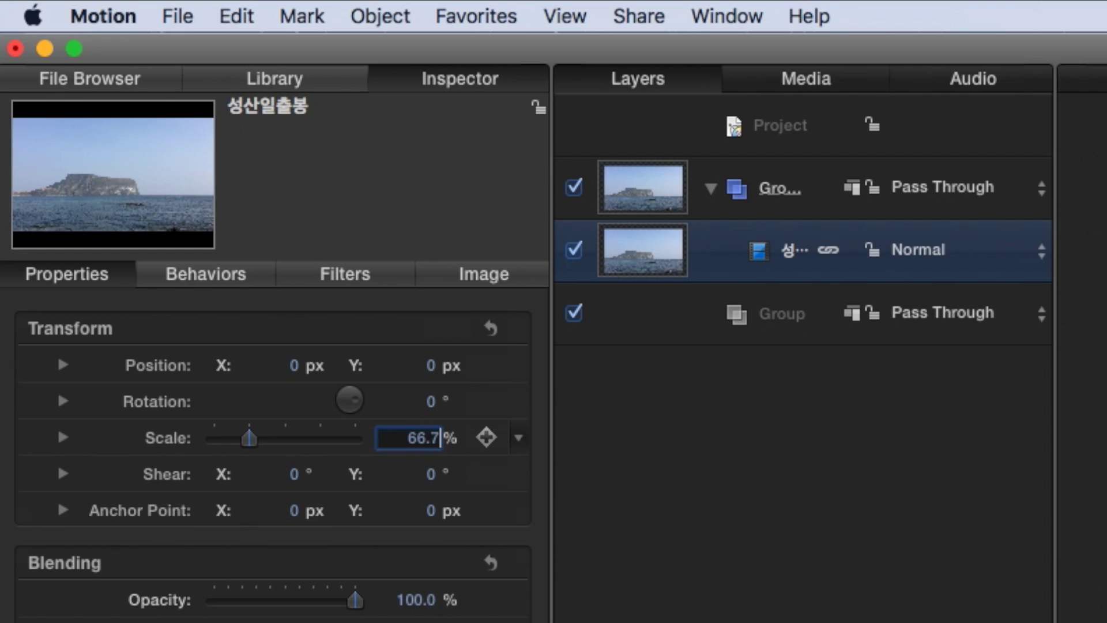
{"action": "key", "text": "Return"}
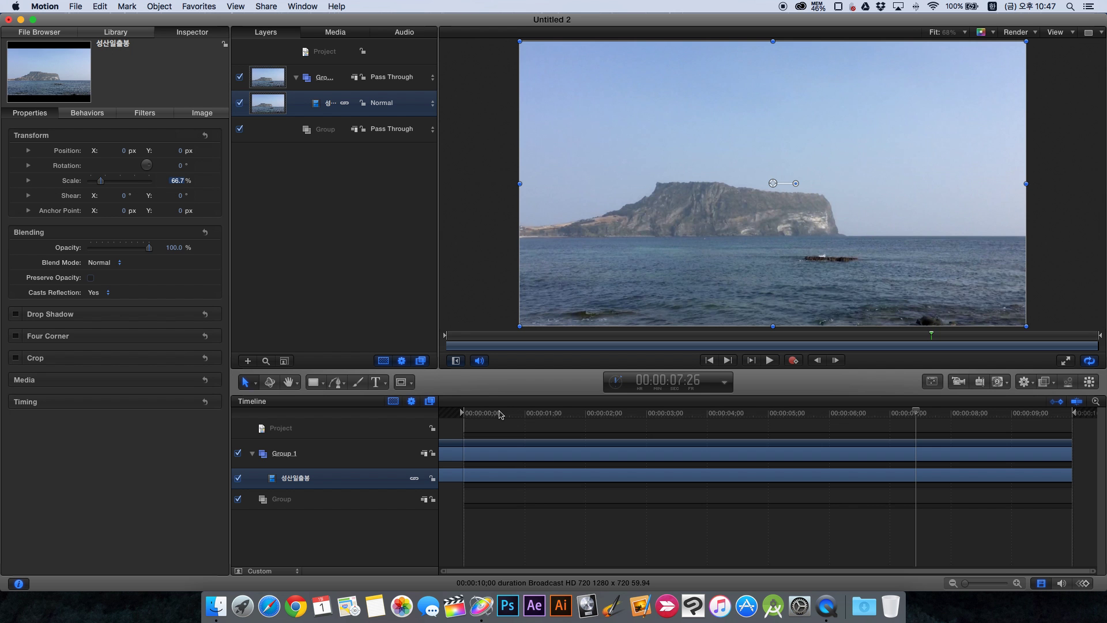
- Add the title text 성산일출봉 in the sky above the island, starting at 00:00:09;22
{"action": "left_click", "coordinate": [491, 414]}
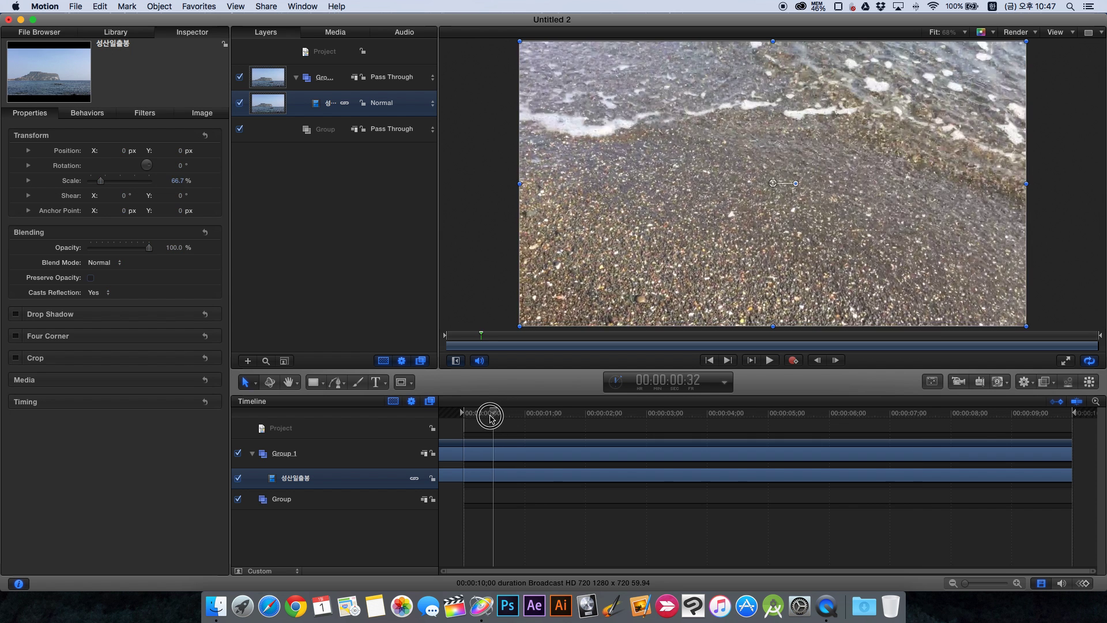
{"action": "left_click_drag", "start_coordinate": [491, 414], "coordinate": [1034, 424]}
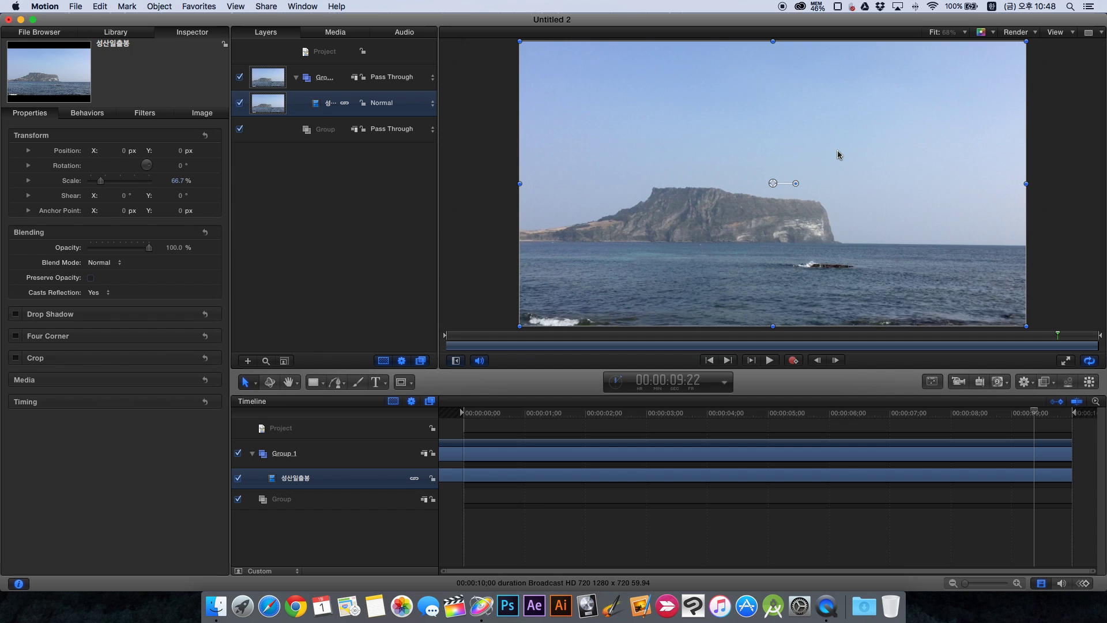
{"action": "left_click", "coordinate": [376, 383]}
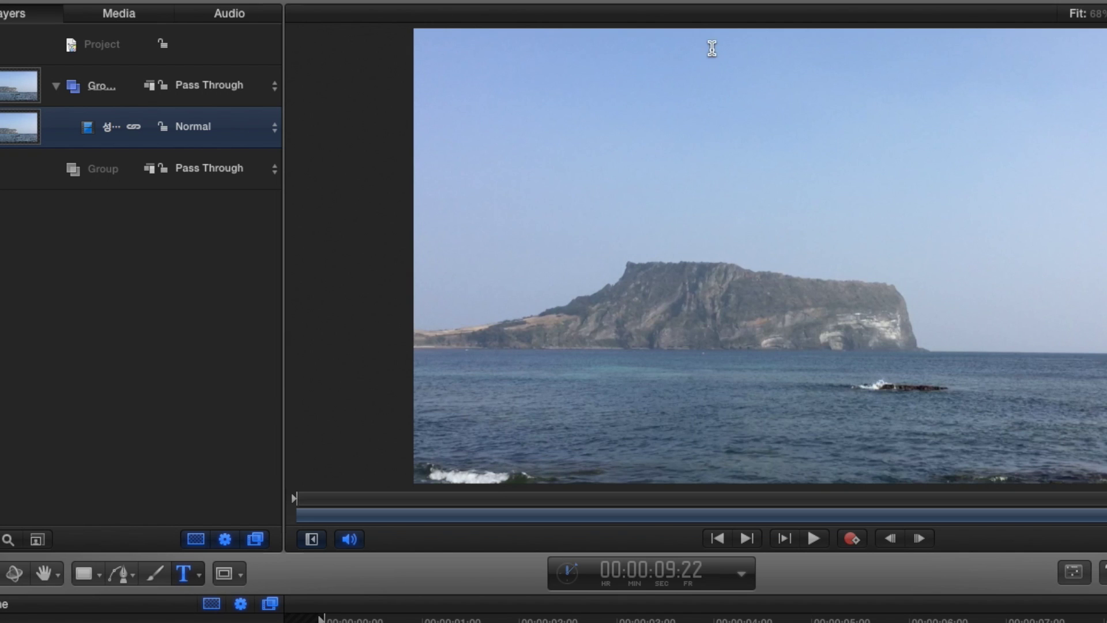
{"action": "left_click", "coordinate": [774, 132]}
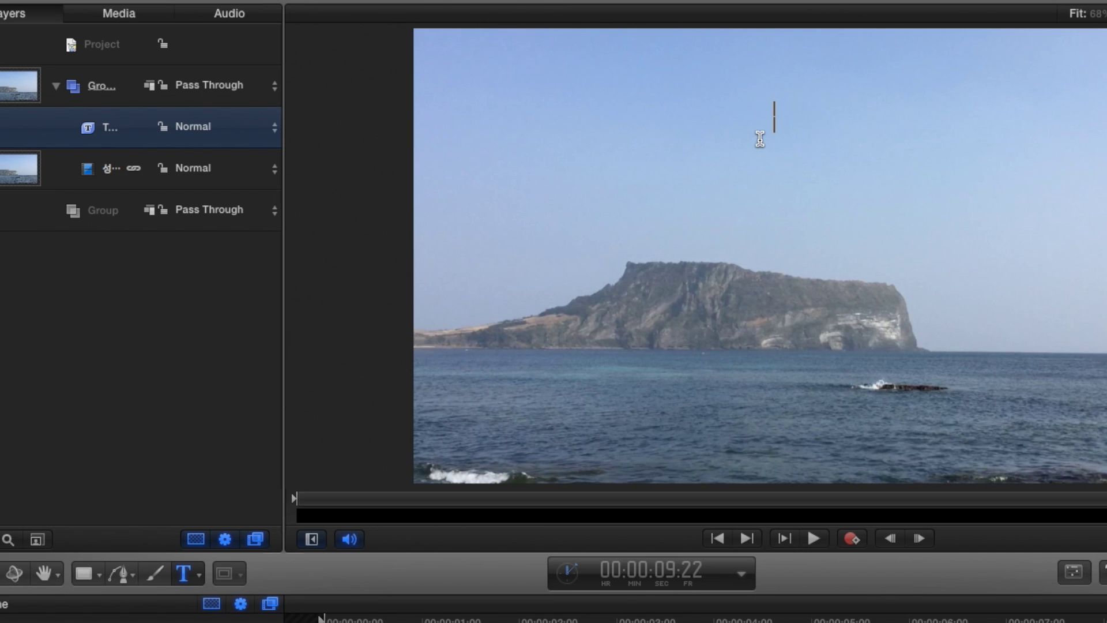
{"action": "type", "text": "성산"}
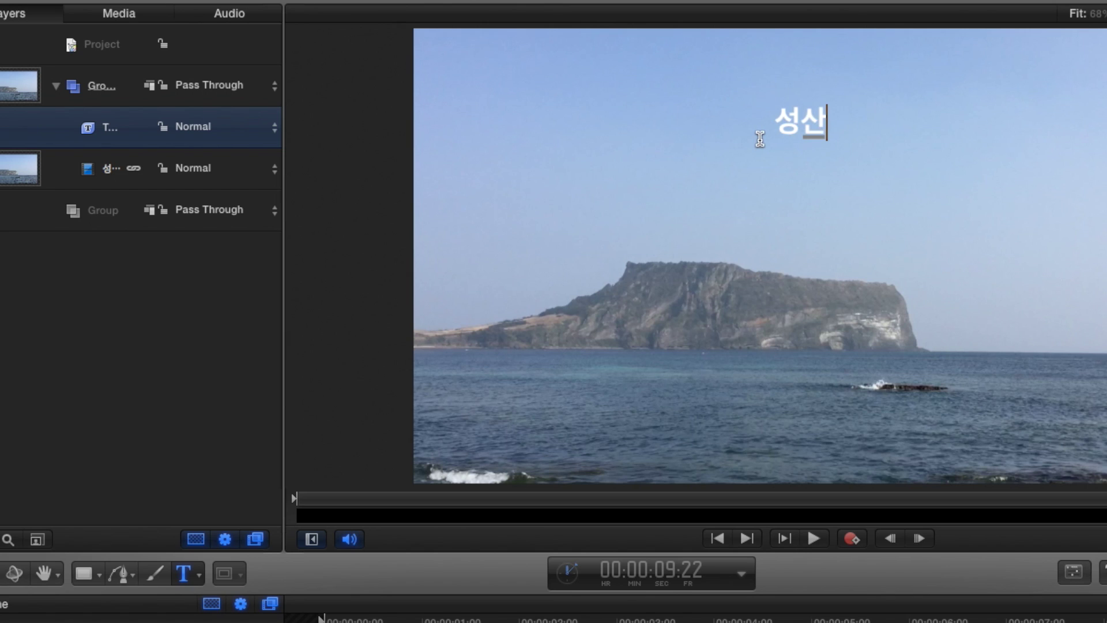
{"action": "type", "text": "일출봉"}
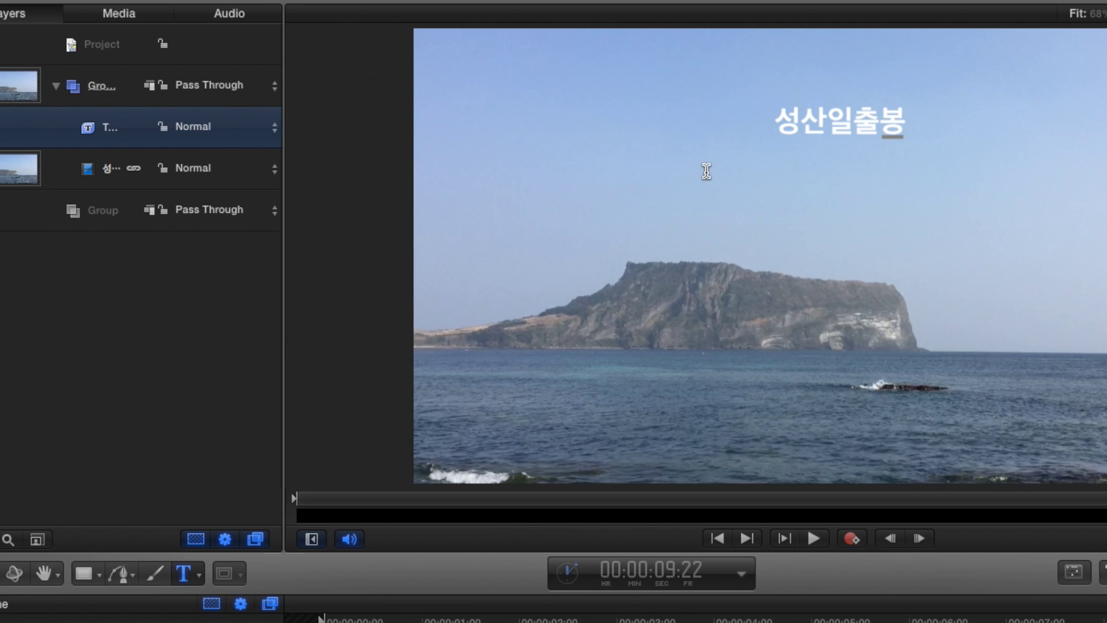
{"action": "left_click", "coordinate": [12, 573]}
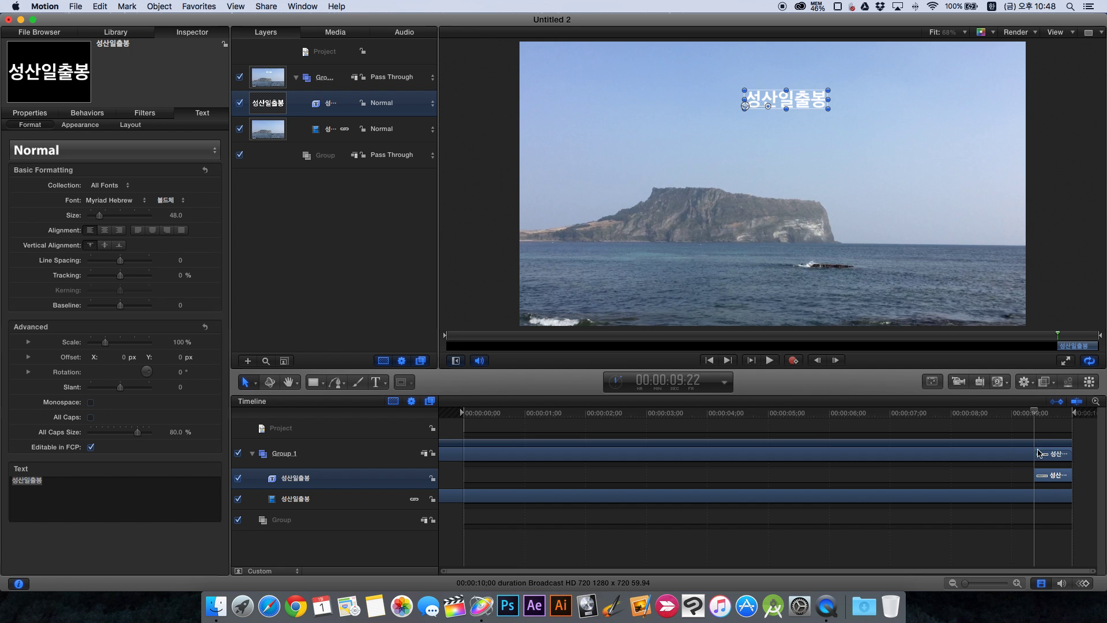
- Preview the title and extend the start of the 성산일출봉 text layer back to about 00:00:05;57
{"action": "left_click_drag", "start_coordinate": [1034, 414], "coordinate": [1003, 411]}
{"action": "left_click", "coordinate": [771, 360]}
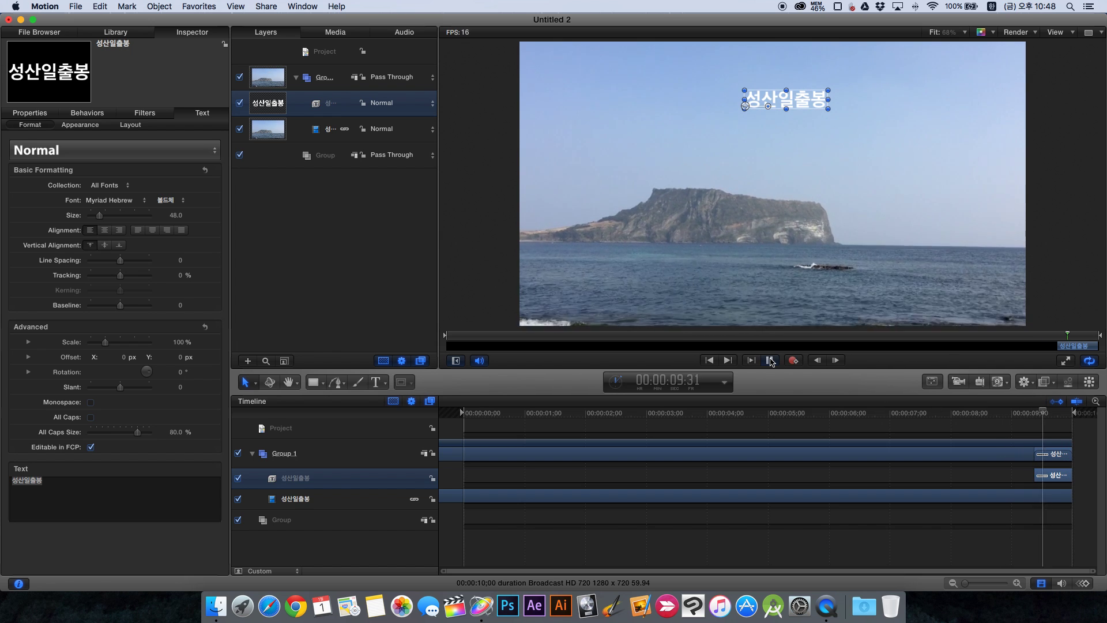
{"action": "mouse_move", "coordinate": [1055, 475]}
{"action": "left_mouse_down"}
{"action": "mouse_move", "coordinate": [989, 475]}
{"action": "mouse_move", "coordinate": [1071, 478]}
{"action": "left_mouse_up"}
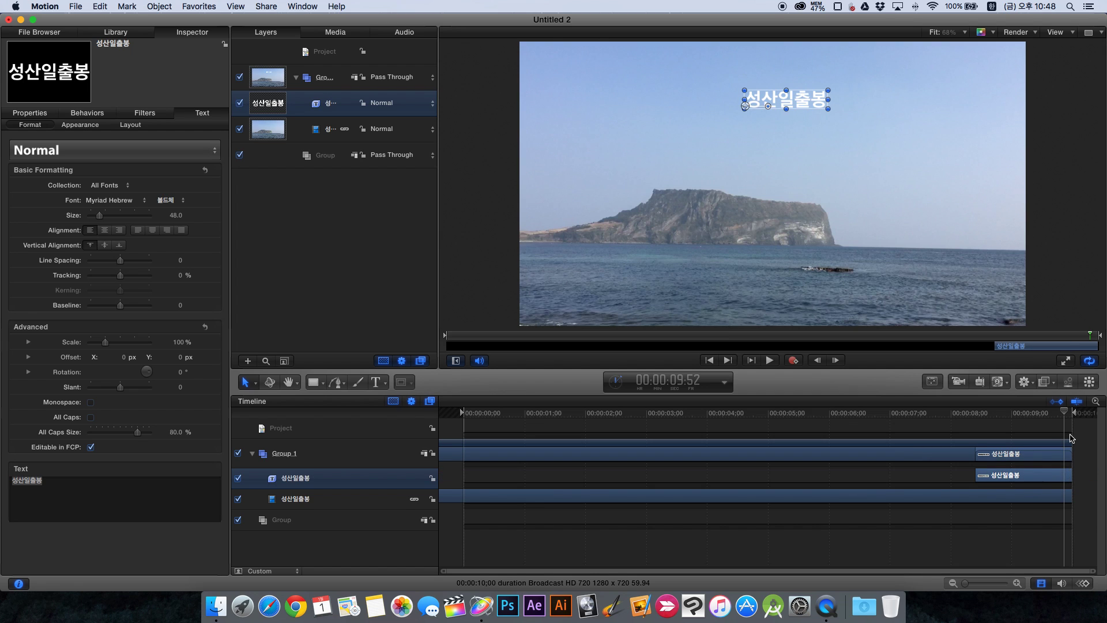
{"action": "left_click_drag", "start_coordinate": [1065, 414], "coordinate": [826, 419]}
{"action": "left_click_drag", "start_coordinate": [977, 478], "coordinate": [828, 476]}
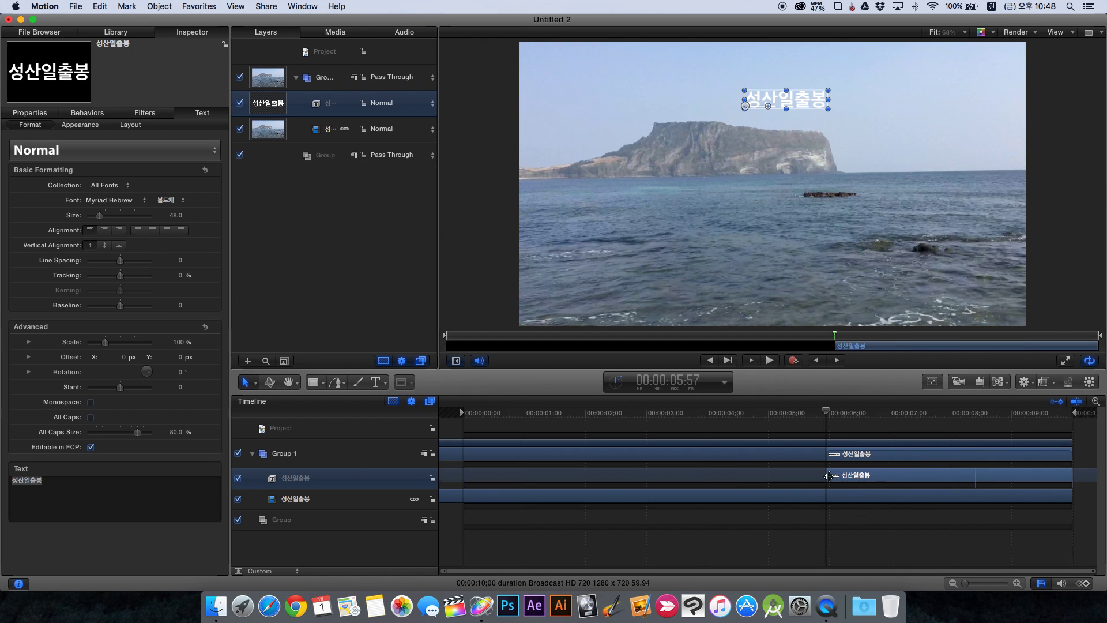
- Move the 성산일출봉 title into the sky beside the island's right edge and preview its placement
{"action": "left_click_drag", "start_coordinate": [786, 101], "coordinate": [909, 132]}
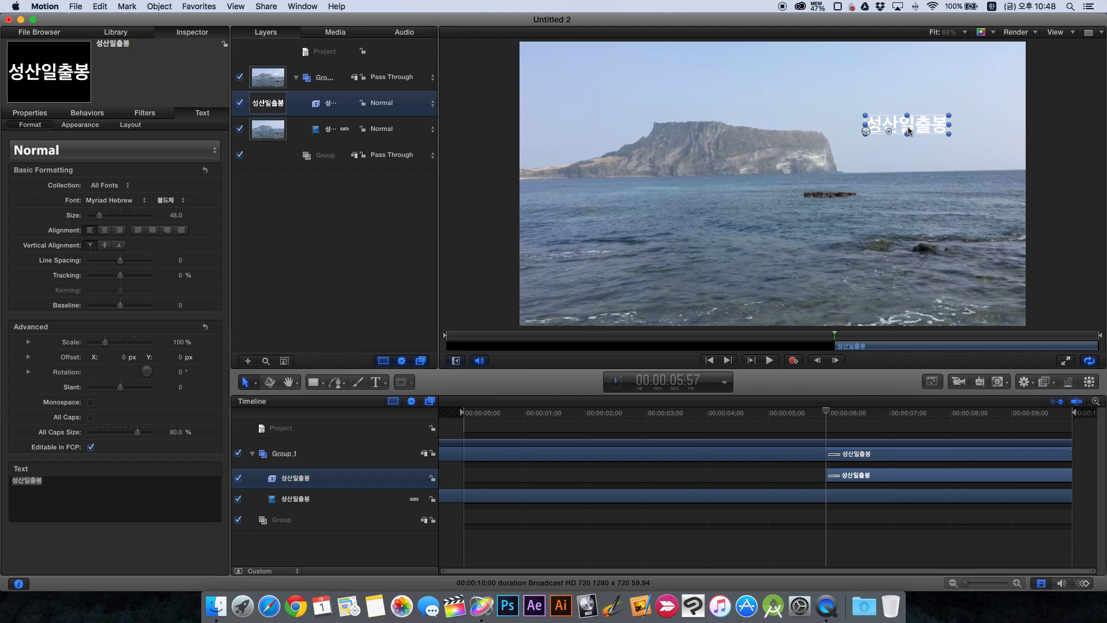
{"action": "left_click_drag", "start_coordinate": [828, 419], "coordinate": [763, 412]}
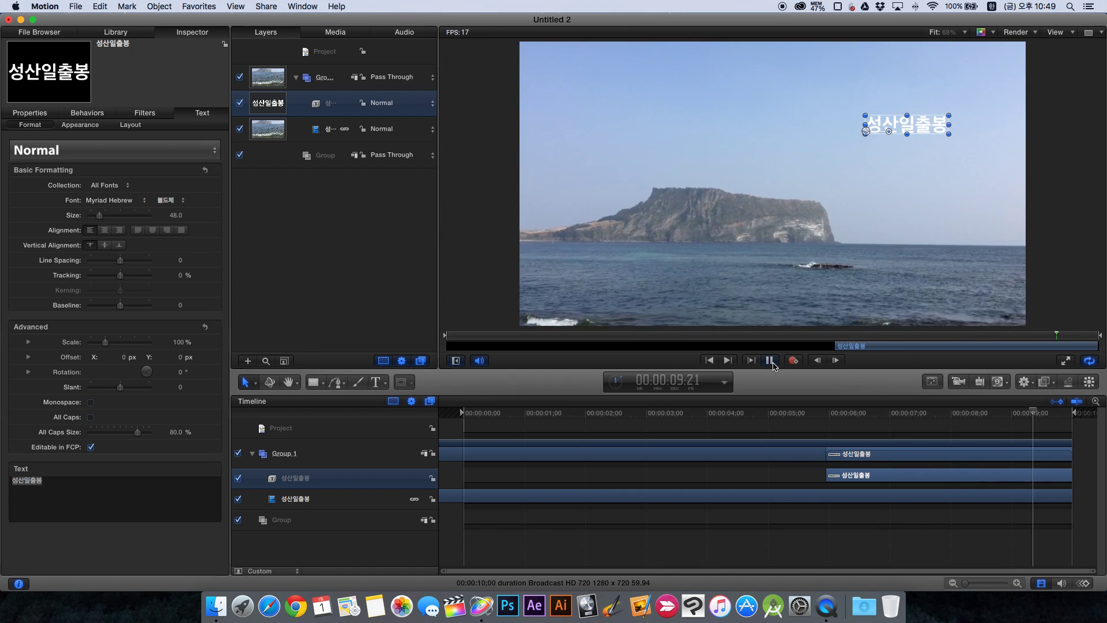
{"action": "left_click", "coordinate": [771, 361]}
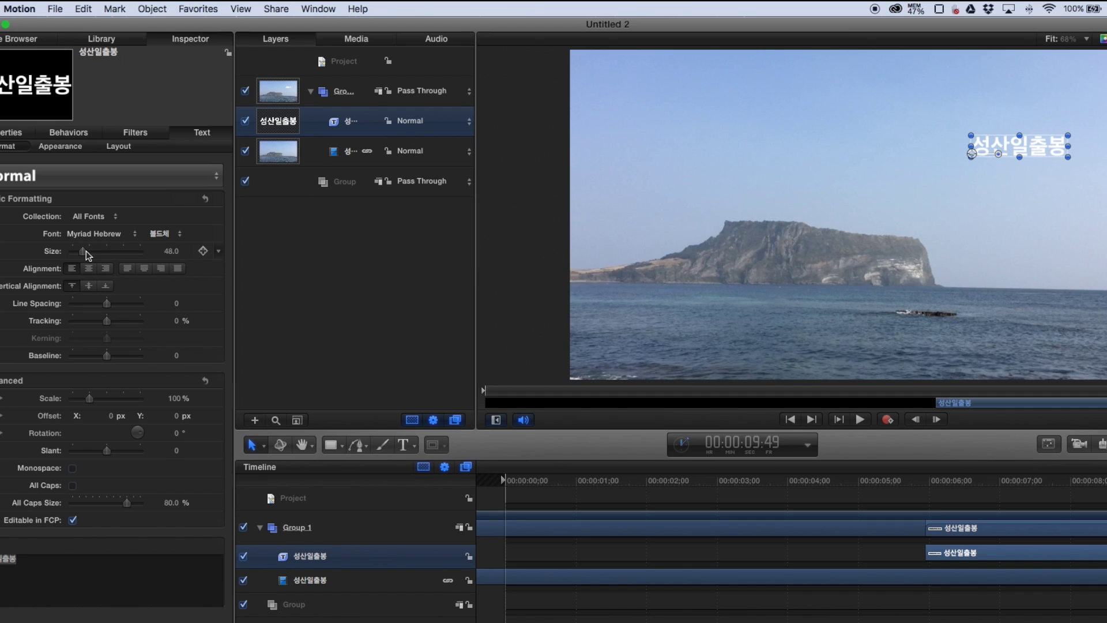
- Set the title's text size to 79
{"action": "left_click_drag", "start_coordinate": [102, 214], "coordinate": [108, 218]}
{"action": "left_click_drag", "start_coordinate": [93, 253], "coordinate": [88, 253]}
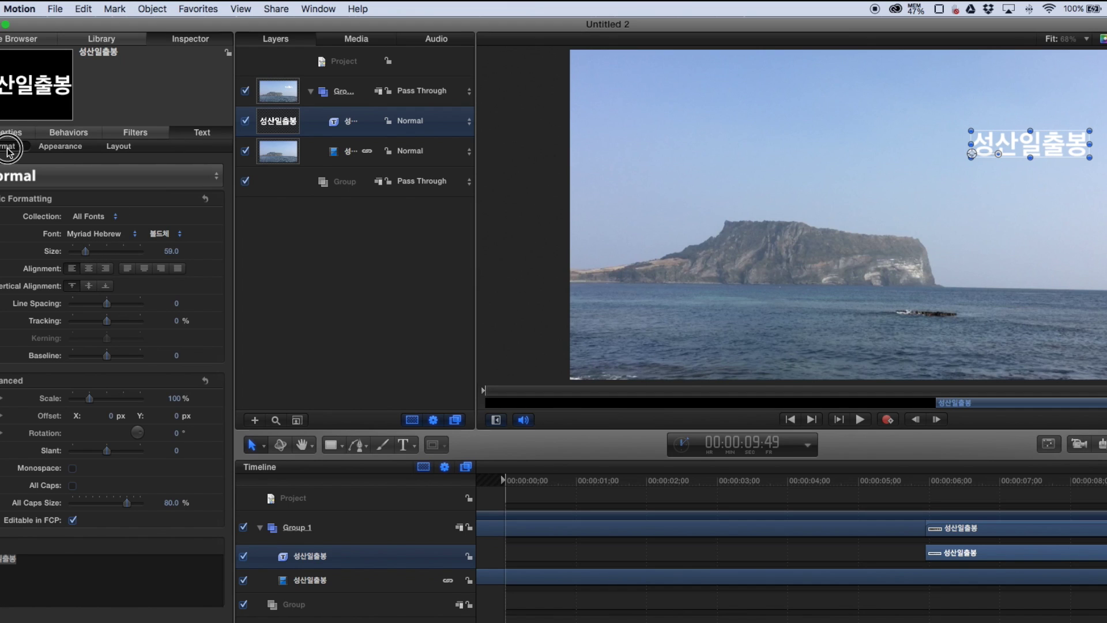
{"action": "left_click", "coordinate": [88, 251]}
{"action": "left_click_drag", "start_coordinate": [88, 254], "coordinate": [102, 249]}
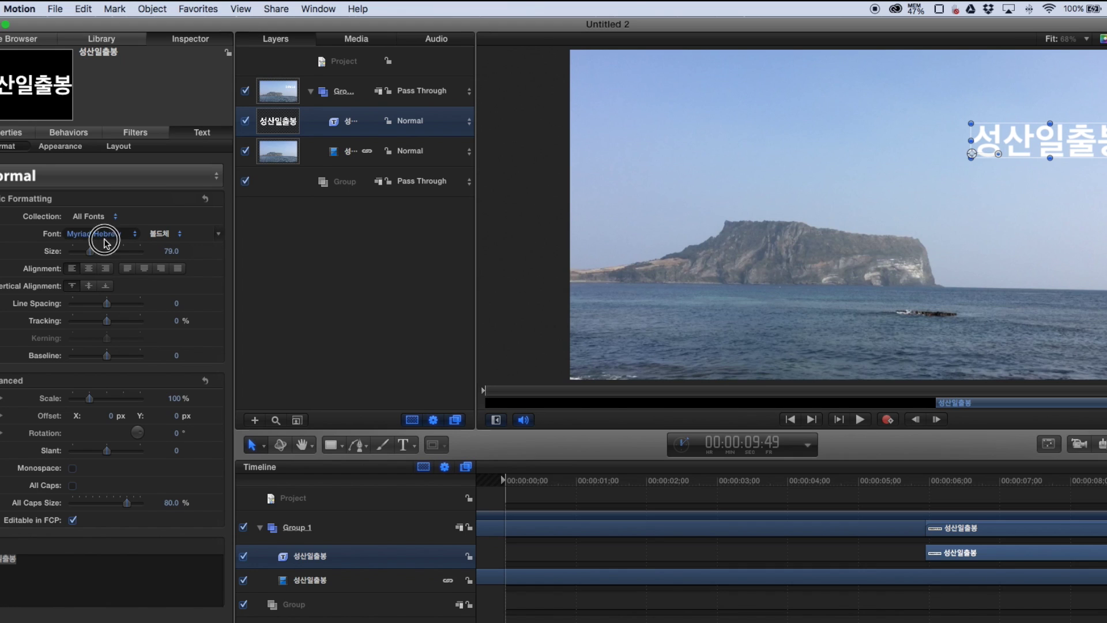
- Change the title's font to 나눔명조 and shift it slightly up and left within the frame
{"action": "left_click", "coordinate": [105, 236]}
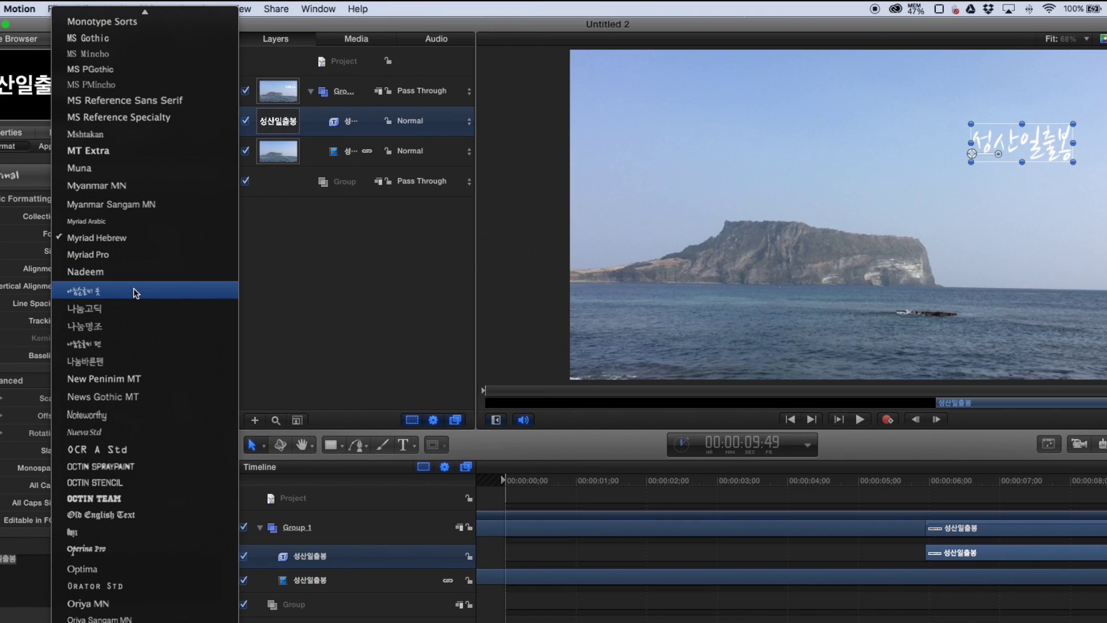
{"action": "left_click", "coordinate": [141, 327]}
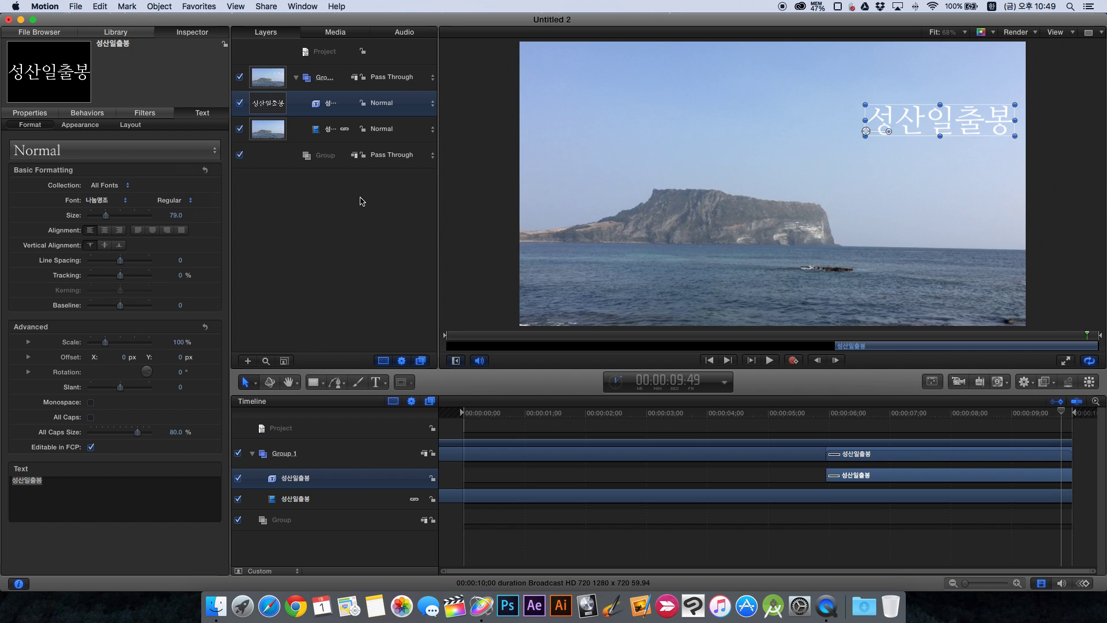
{"action": "left_click_drag", "start_coordinate": [986, 131], "coordinate": [961, 124]}
- Set the title's face colour to a golden yellow
{"action": "left_click", "coordinate": [82, 125]}
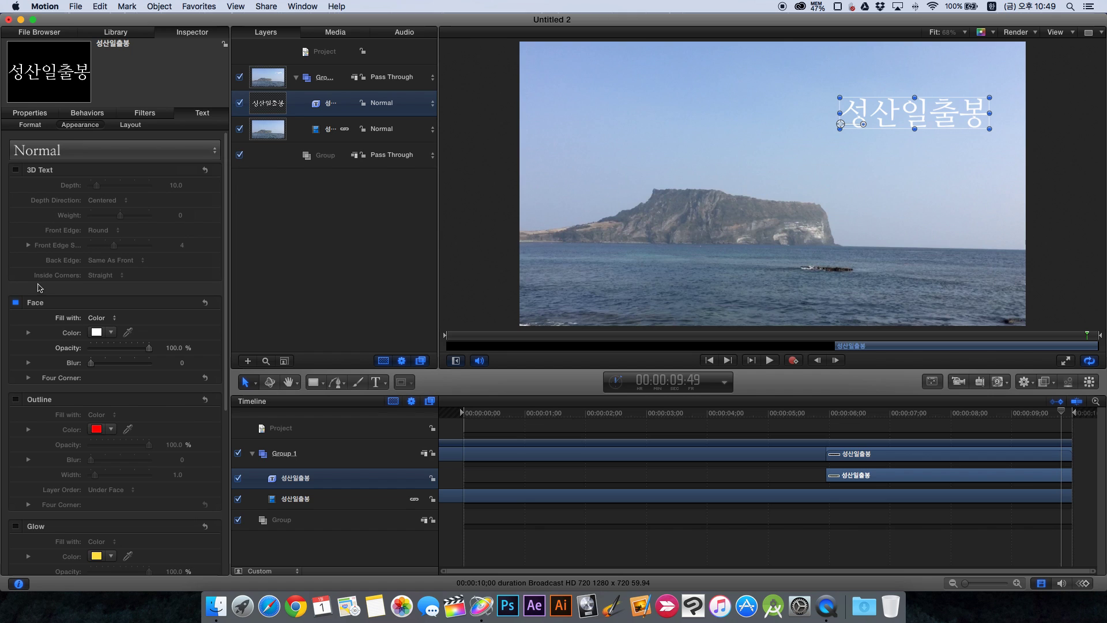
{"action": "left_click", "coordinate": [111, 334]}
{"action": "mouse_move", "coordinate": [133, 352]}
{"action": "left_mouse_down"}
{"action": "mouse_move", "coordinate": [160, 352]}
{"action": "mouse_move", "coordinate": [129, 355]}
{"action": "left_mouse_up"}
- Try a gradient fill on the title's face with the Burnt Ember, Dawn Orange and Light Metal presets
{"action": "left_click", "coordinate": [103, 319]}
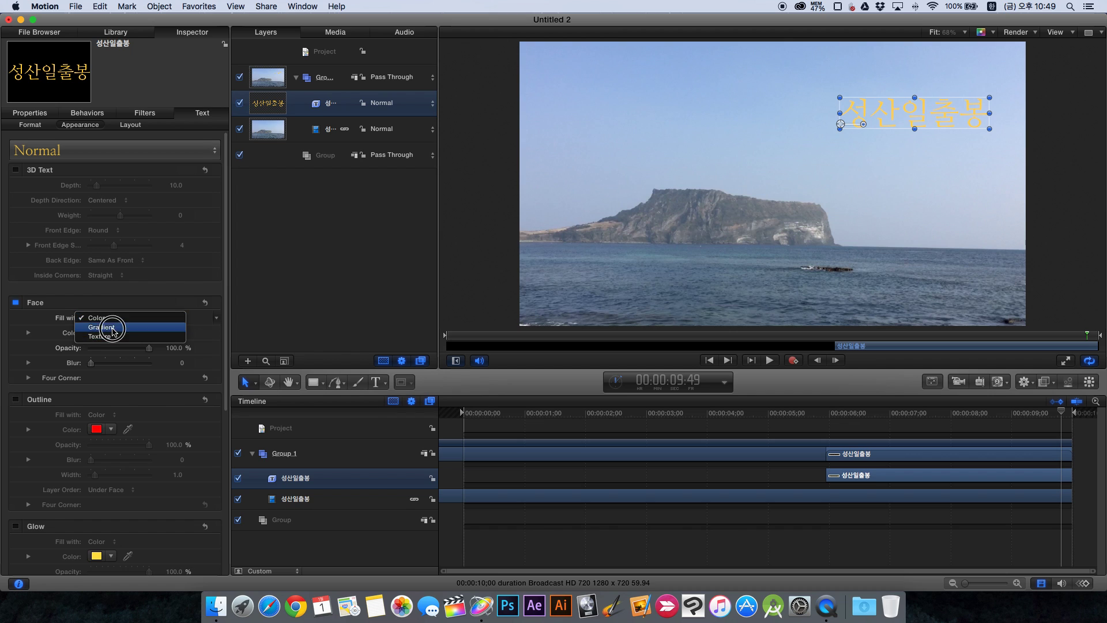
{"action": "left_click", "coordinate": [106, 329]}
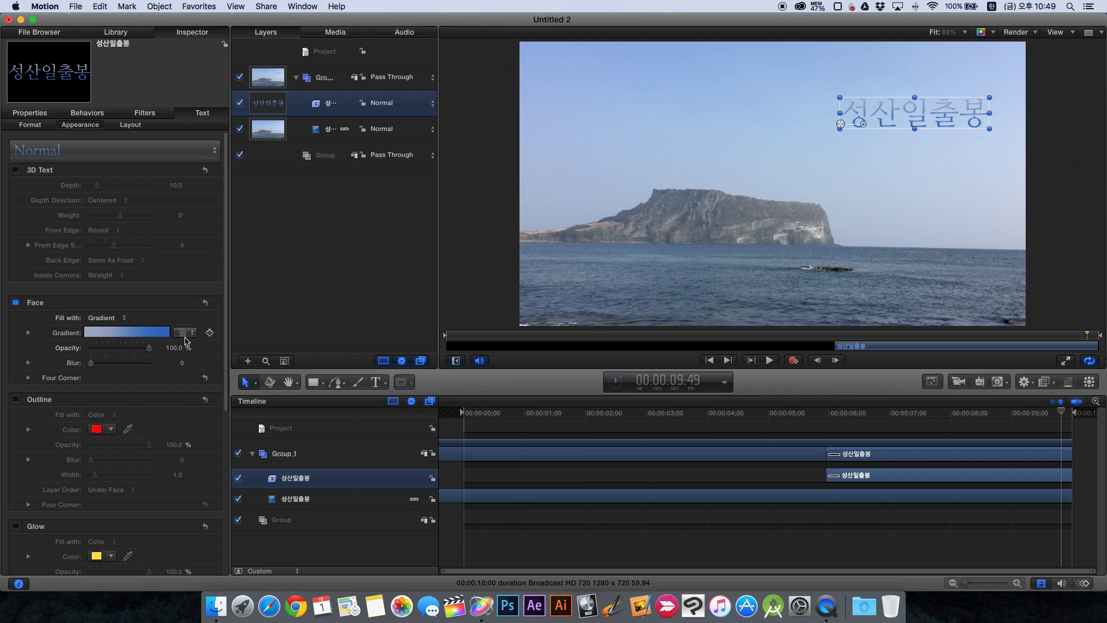
{"action": "left_click", "coordinate": [185, 336]}
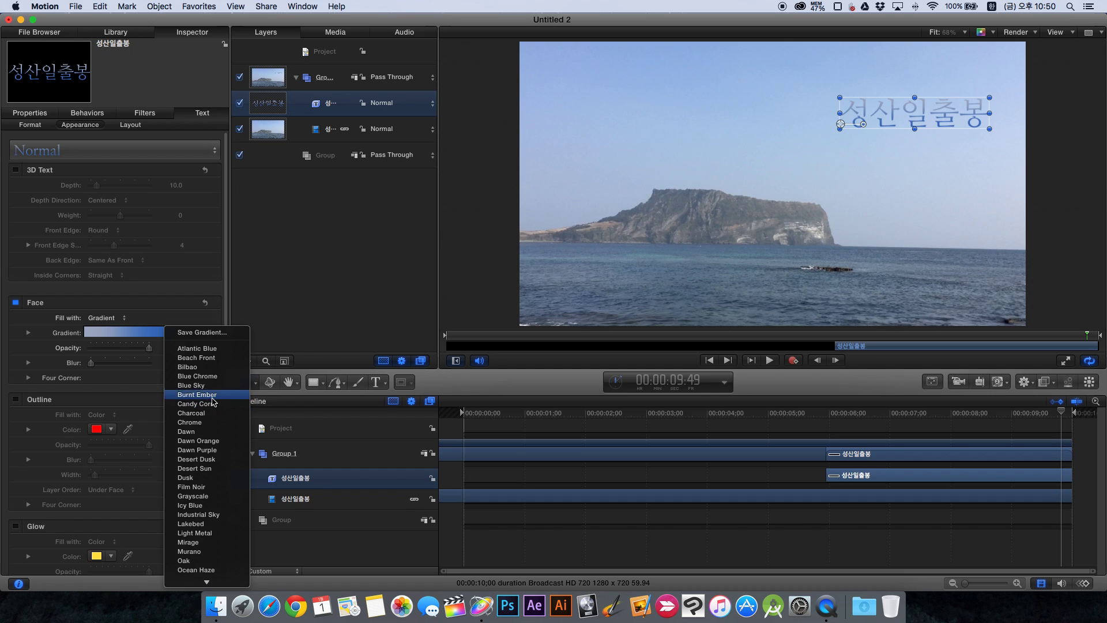
{"action": "key", "text": "Escape"}
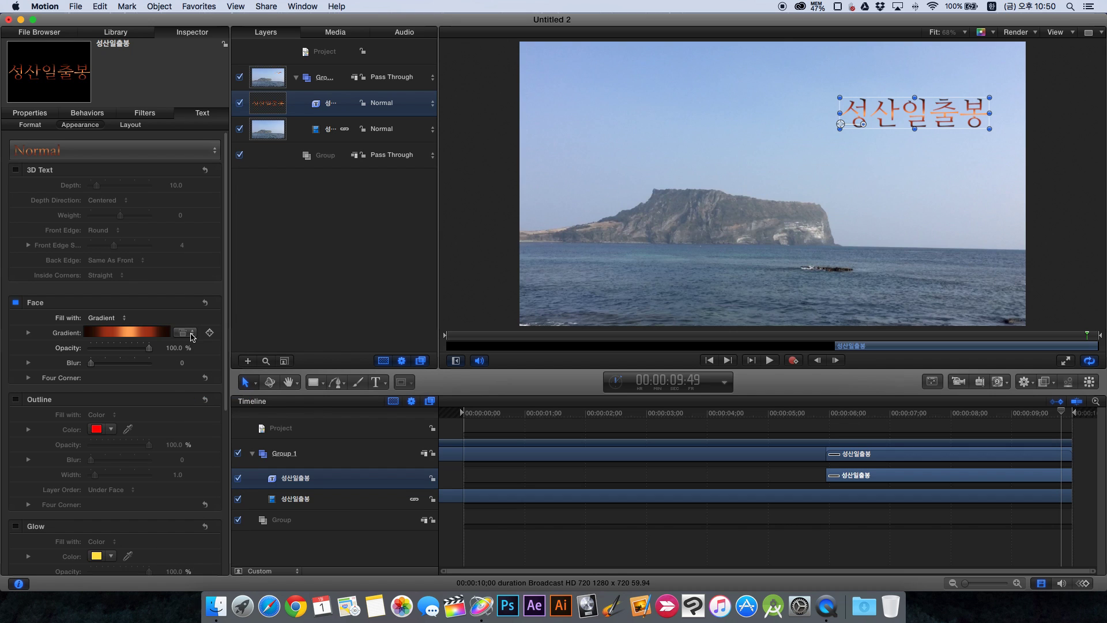
{"action": "left_click", "coordinate": [192, 333]}
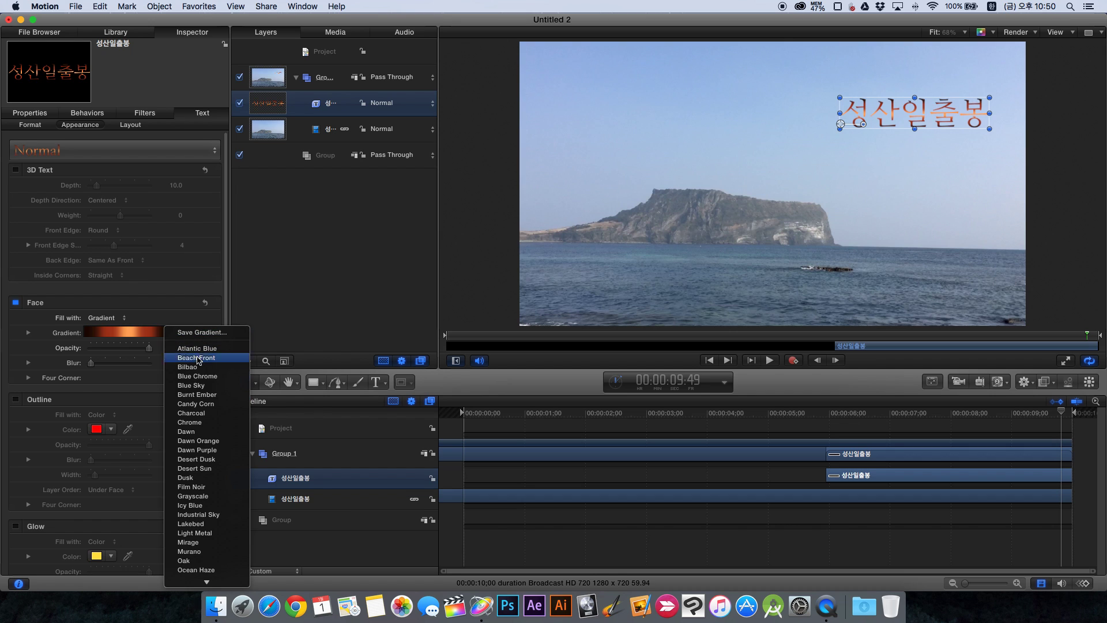
{"action": "left_click", "coordinate": [200, 442]}
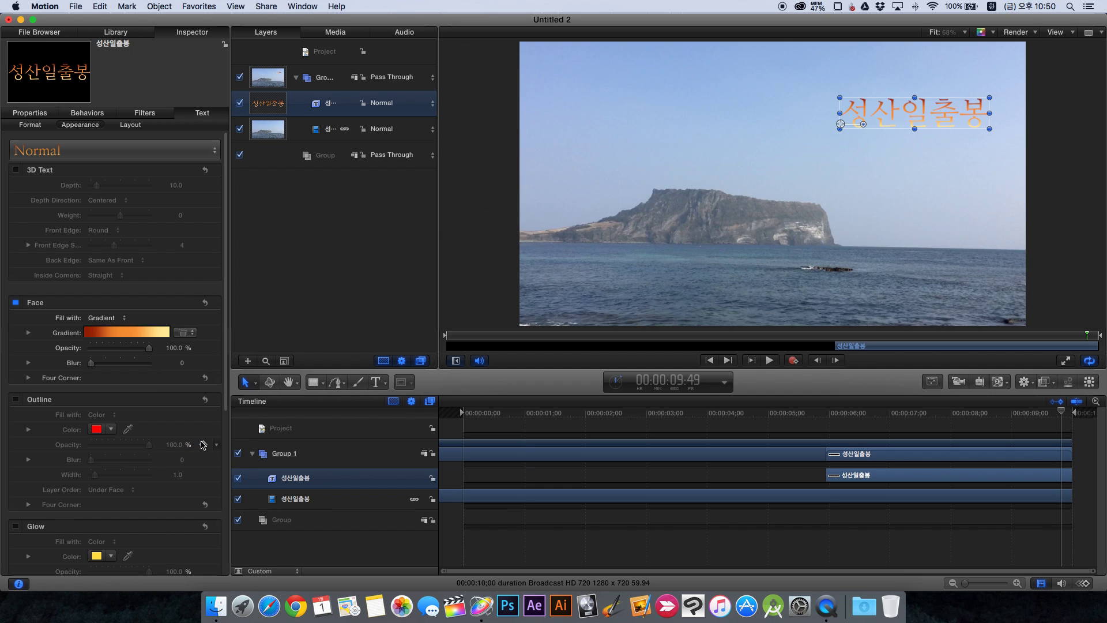
{"action": "left_click", "coordinate": [185, 332]}
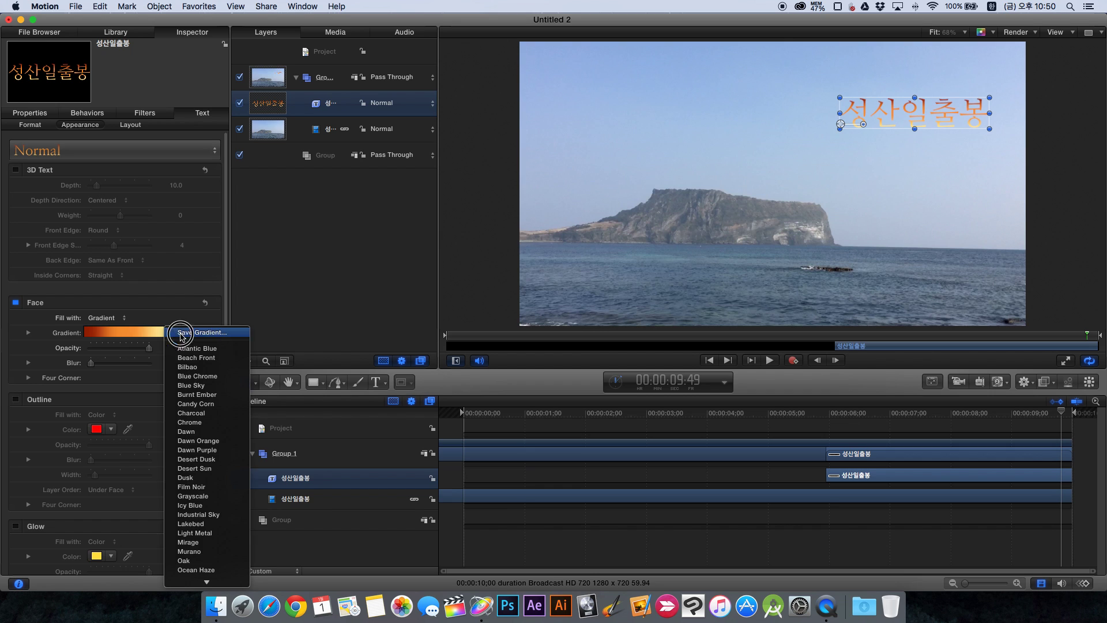
{"action": "left_click", "coordinate": [191, 534]}
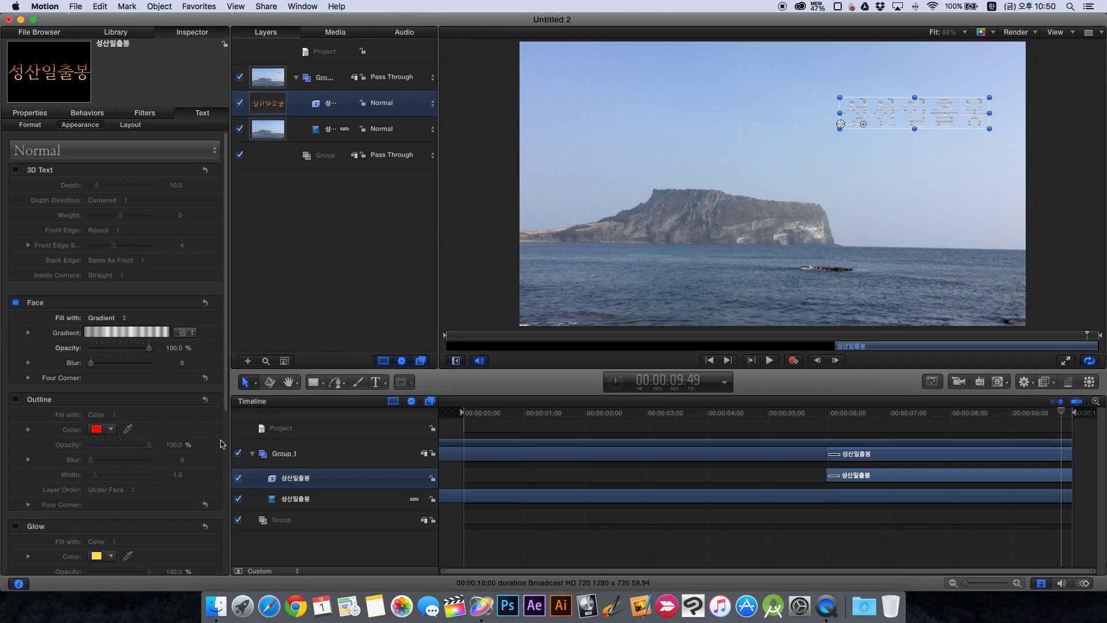
- Try the Candy Corn and Beach Front gradients on the title's face and return to the solid Color fill
{"action": "left_click", "coordinate": [185, 332]}
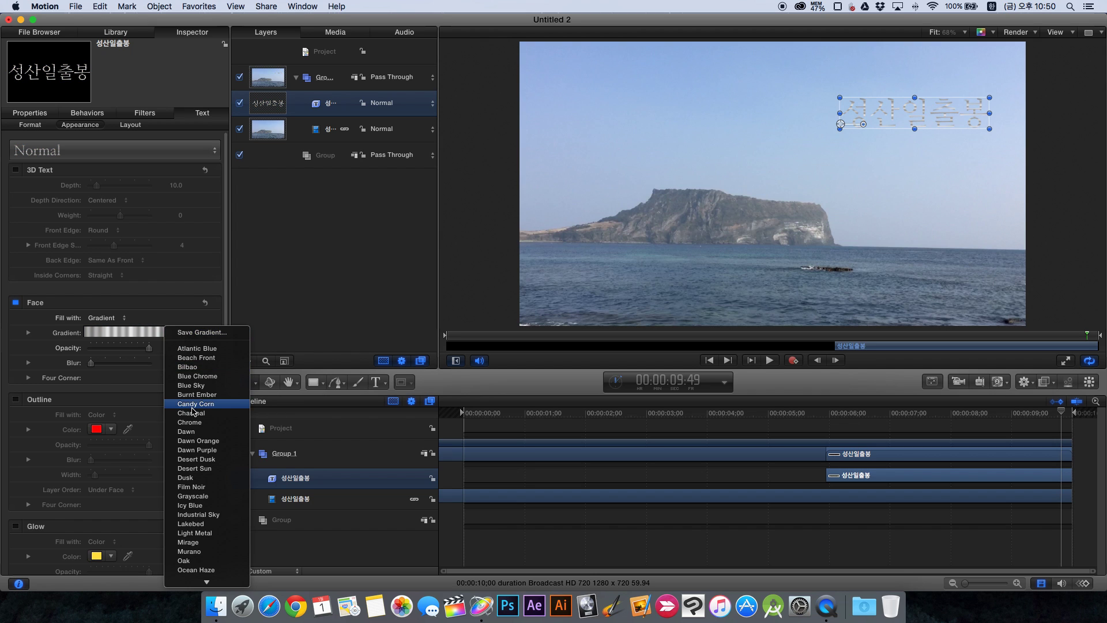
{"action": "key", "text": "Escape"}
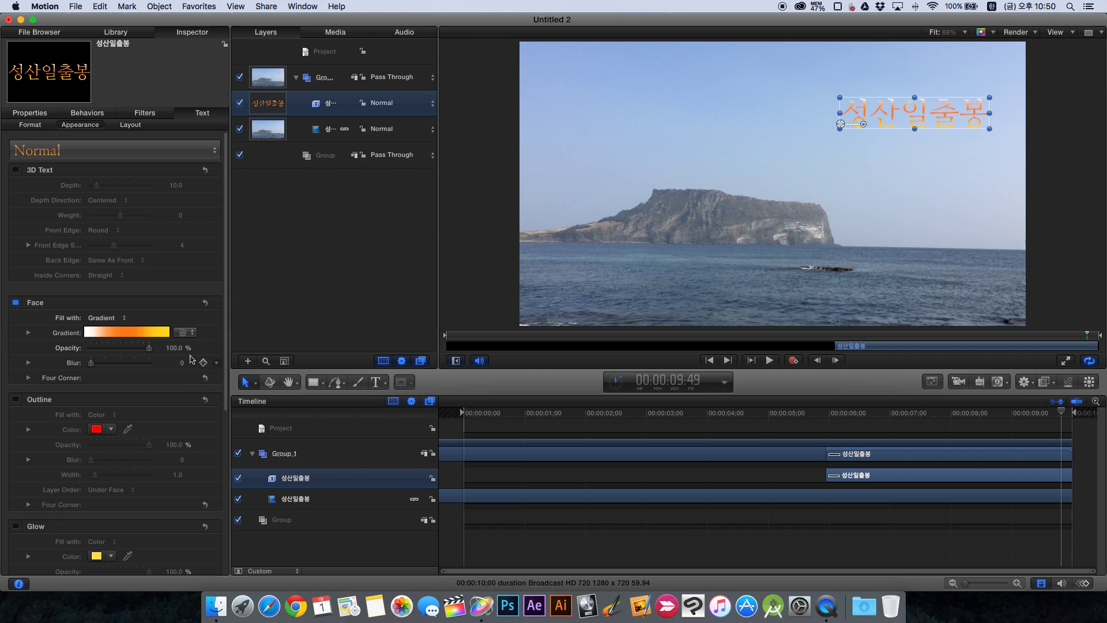
{"action": "left_click", "coordinate": [185, 332]}
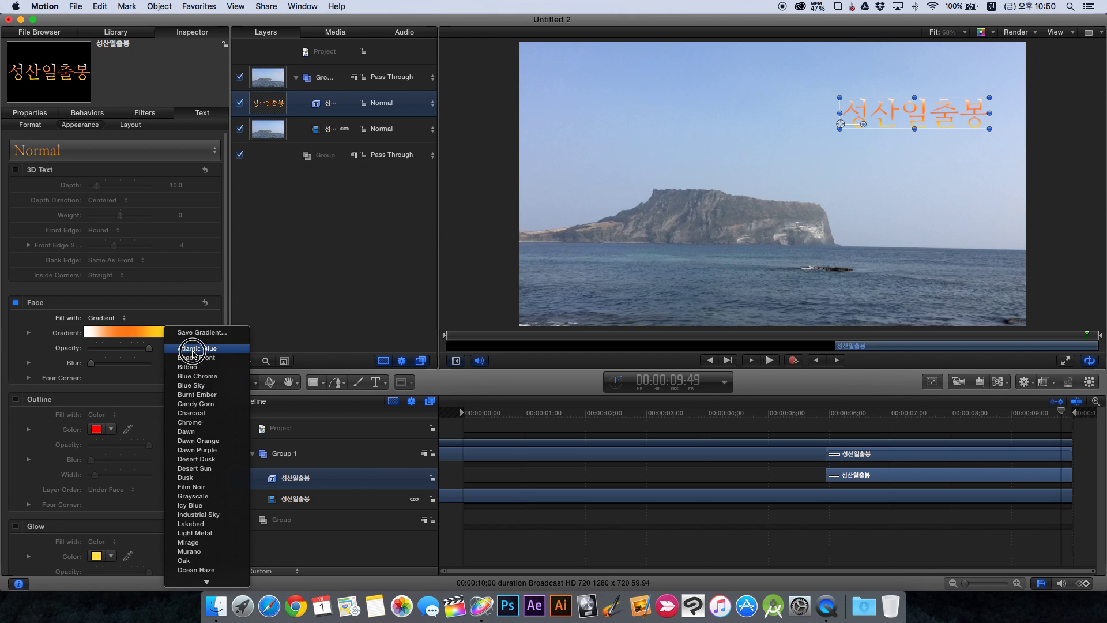
{"action": "left_click", "coordinate": [192, 358]}
{"action": "left_click", "coordinate": [104, 318]}
{"action": "left_click", "coordinate": [110, 310]}
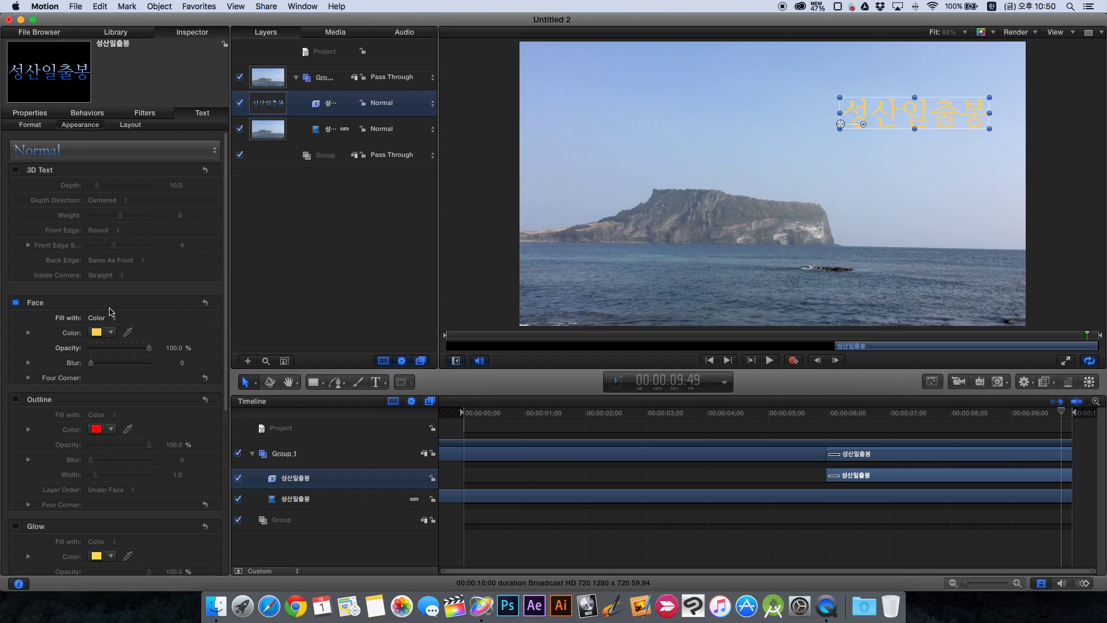
- Enable the drop shadow on the title
{"action": "scroll", "coordinate": [104, 388], "scroll_direction": "down", "scroll_amount": 3}
{"action": "scroll", "coordinate": [23, 400], "scroll_direction": "down", "scroll_amount": 10}
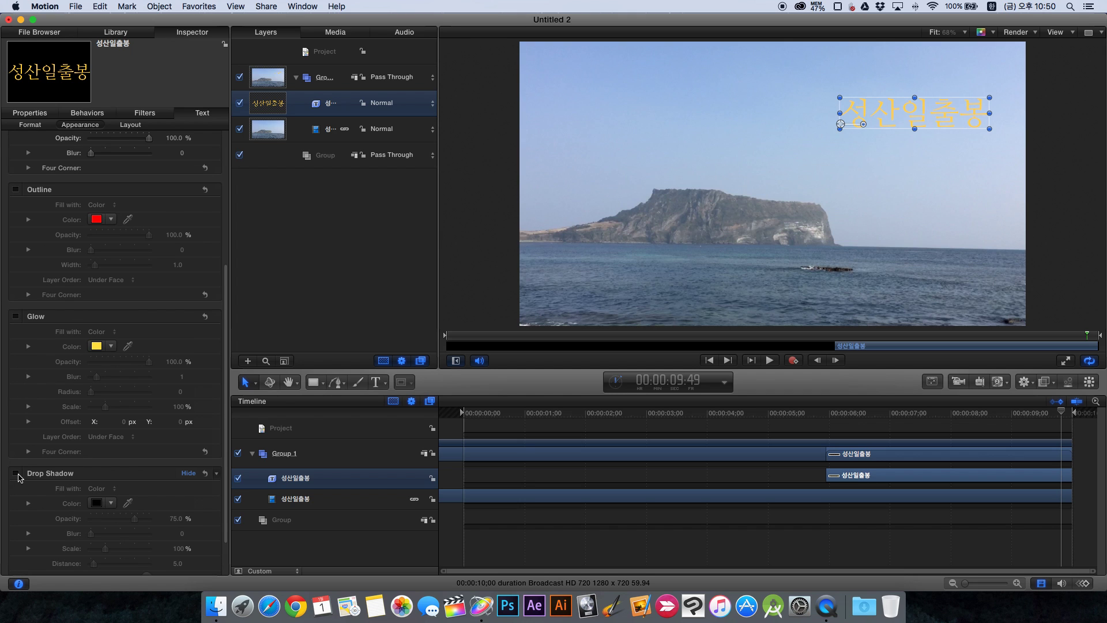
{"action": "left_click", "coordinate": [16, 474]}
- Try the ExtraBold typeface, settle on Bold for the title, and nudge it slightly to the left
{"action": "scroll", "coordinate": [161, 486], "scroll_direction": "up", "scroll_amount": 12}
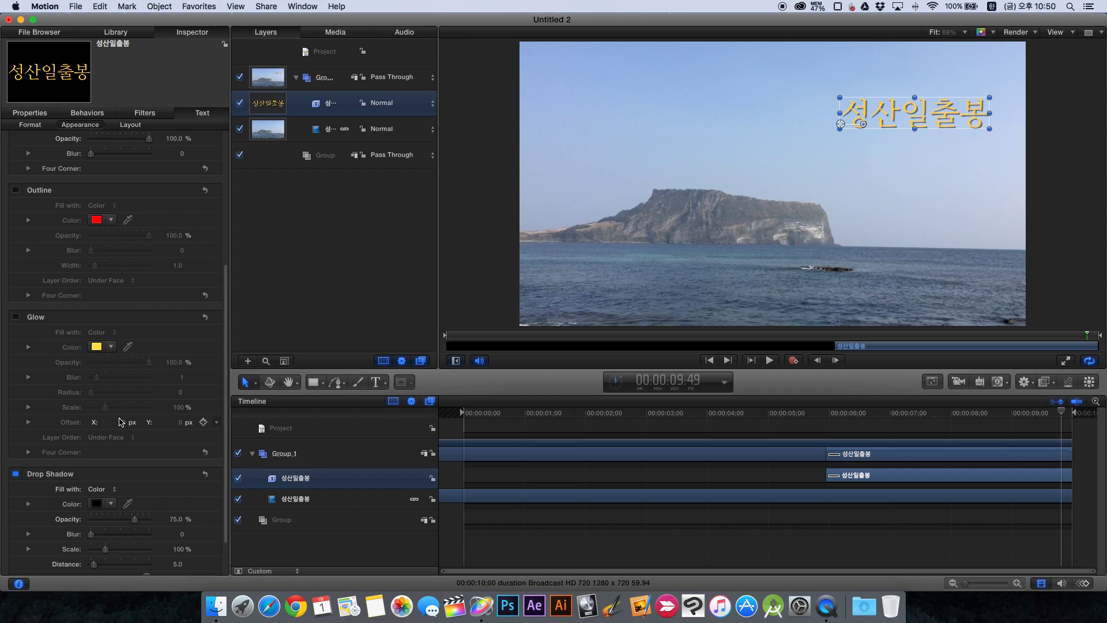
{"action": "left_click", "coordinate": [30, 125]}
{"action": "left_click", "coordinate": [174, 200]}
{"action": "left_click", "coordinate": [172, 227]}
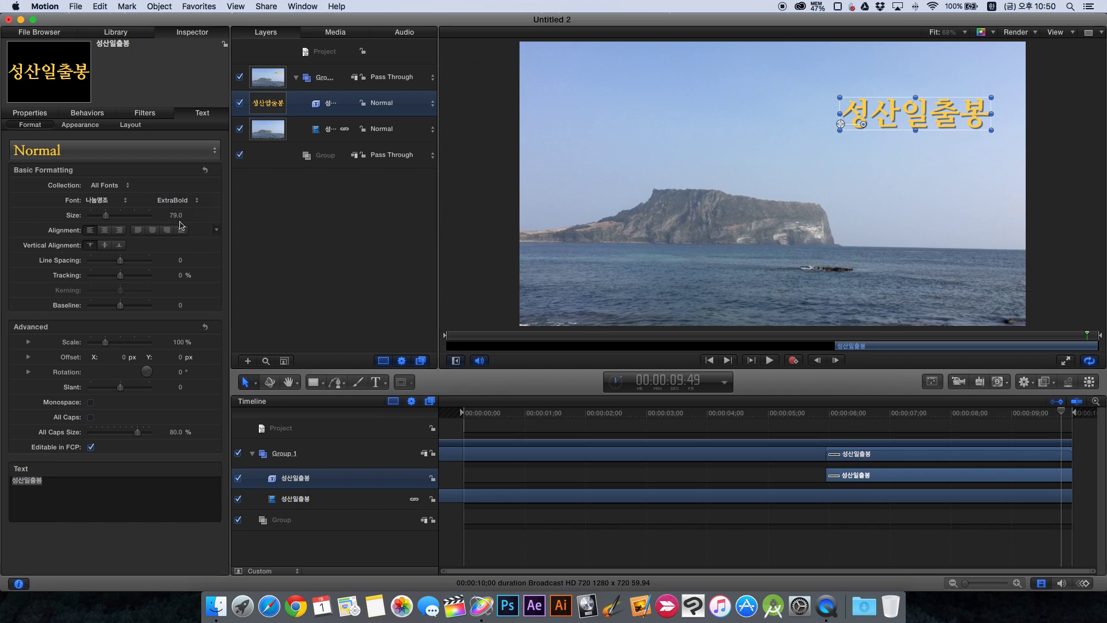
{"action": "left_click", "coordinate": [161, 199]}
{"action": "left_click", "coordinate": [168, 188]}
{"action": "left_click_drag", "start_coordinate": [903, 110], "coordinate": [899, 112]}
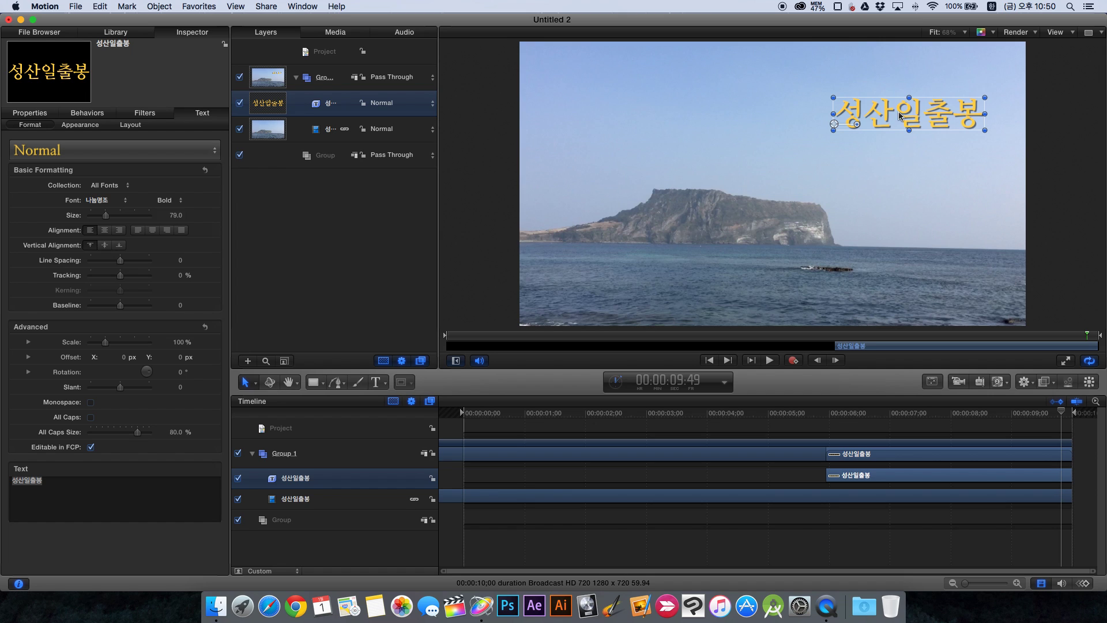
- Play back the project from just before the title appears to check the restyled text
{"action": "left_click", "coordinate": [818, 413]}
{"action": "left_click", "coordinate": [767, 361]}
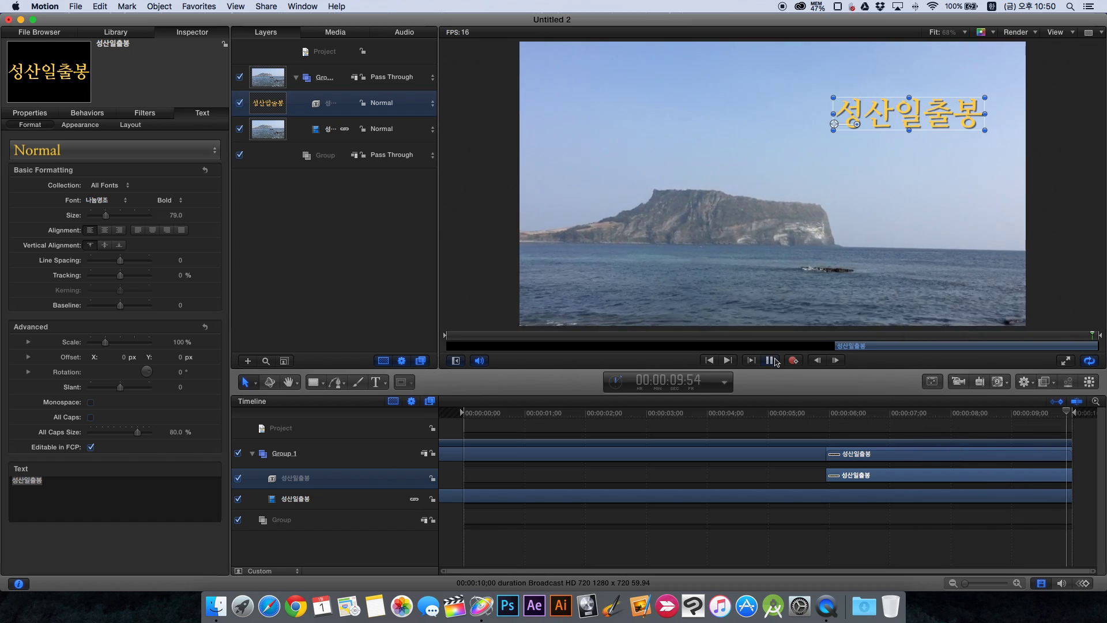
{"action": "left_click", "coordinate": [770, 360]}
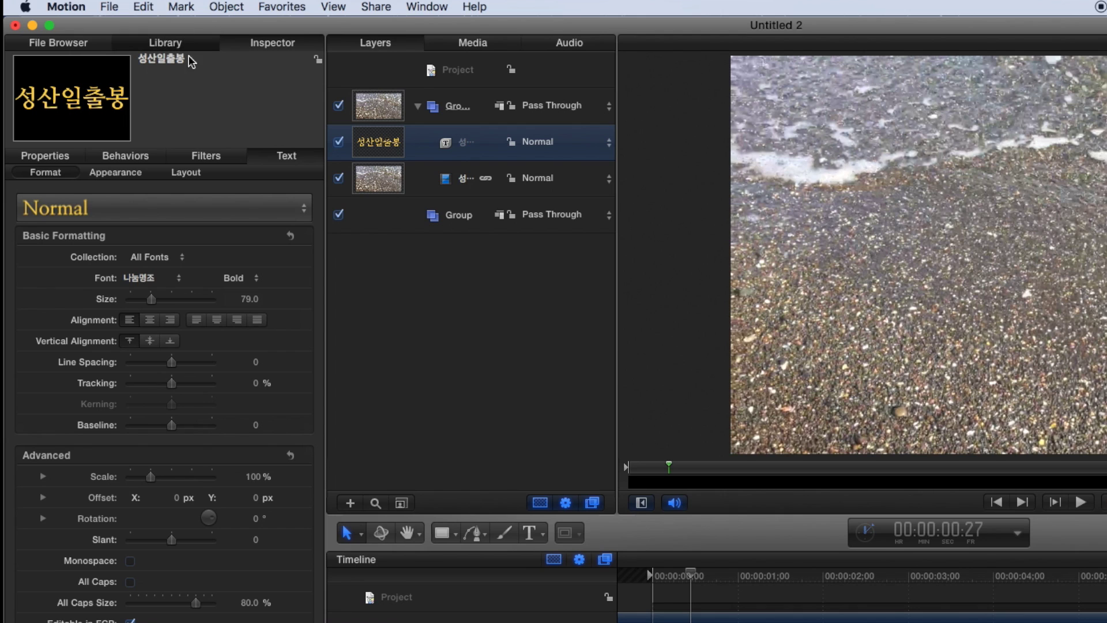
- Open the Library and place the playhead at 00:00:06;00, where the title is visible
{"action": "key", "text": "super+2"}
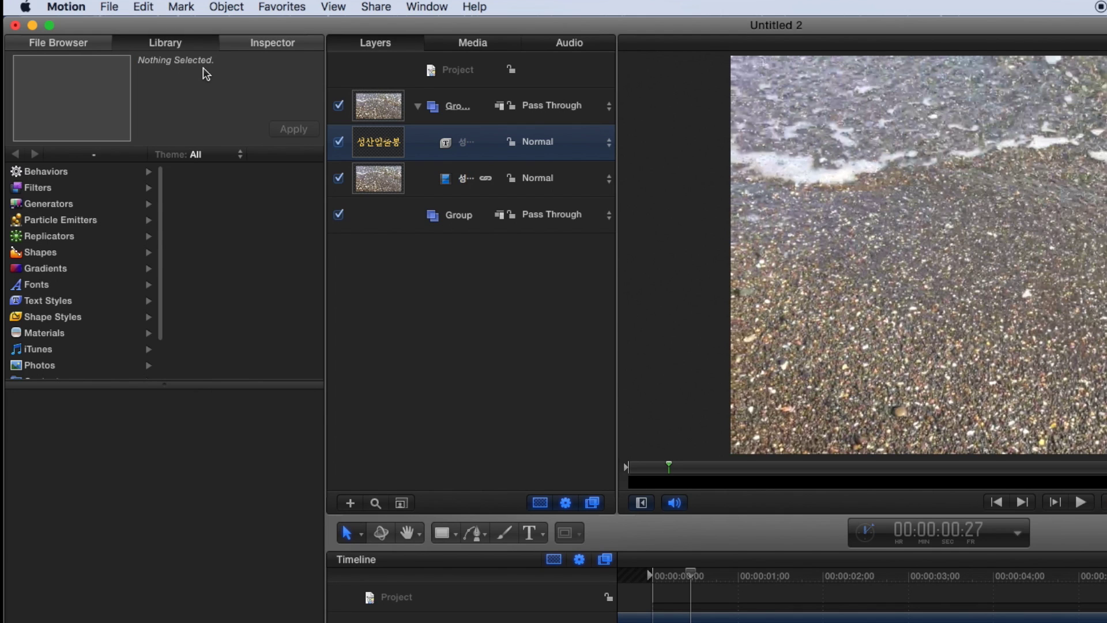
{"action": "key", "text": "End"}
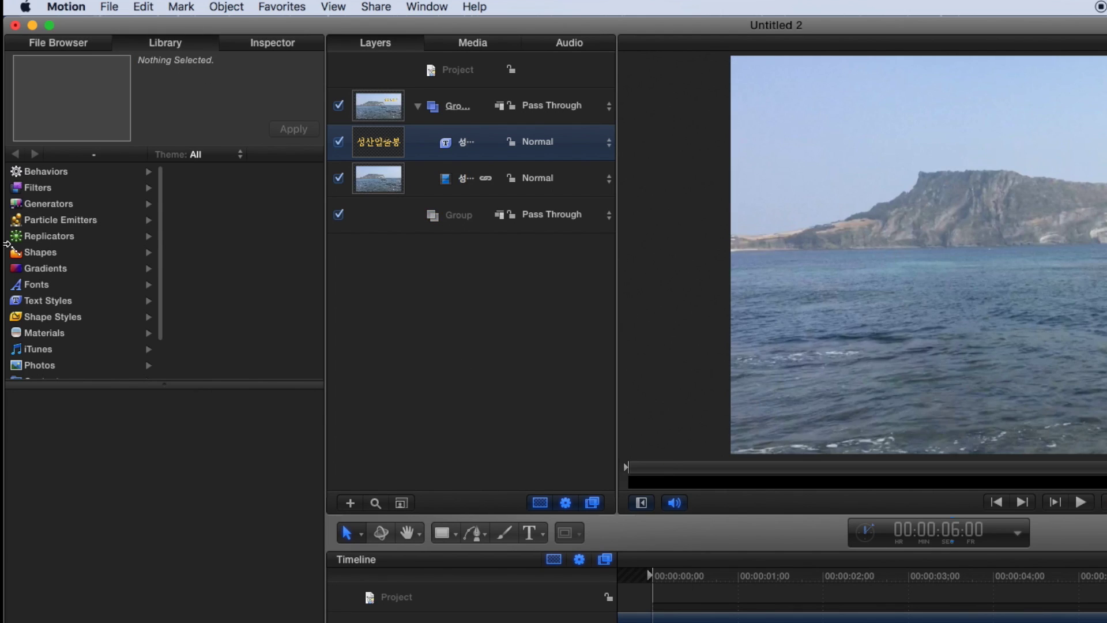
{"action": "left_click", "coordinate": [169, 44]}
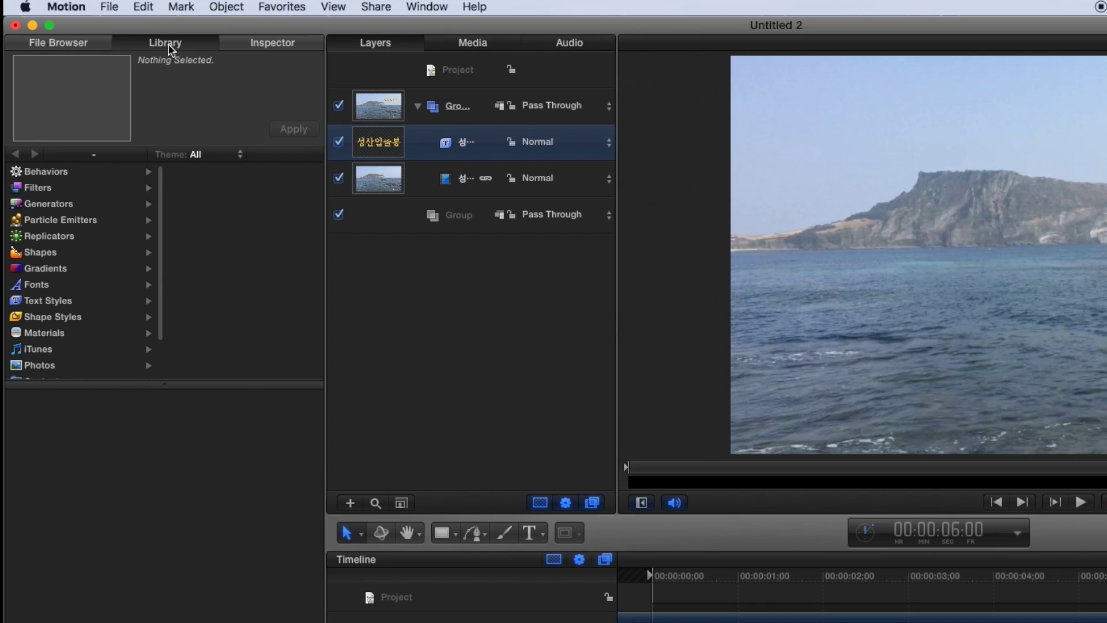
- Browse the Text Animation and Text Sequence behaviors and open the Text-Basic folder
{"action": "scroll", "coordinate": [129, 307], "scroll_direction": "down", "scroll_amount": 2}
{"action": "scroll", "coordinate": [129, 306], "scroll_direction": "up", "scroll_amount": 3}
{"action": "left_click", "coordinate": [52, 169]}
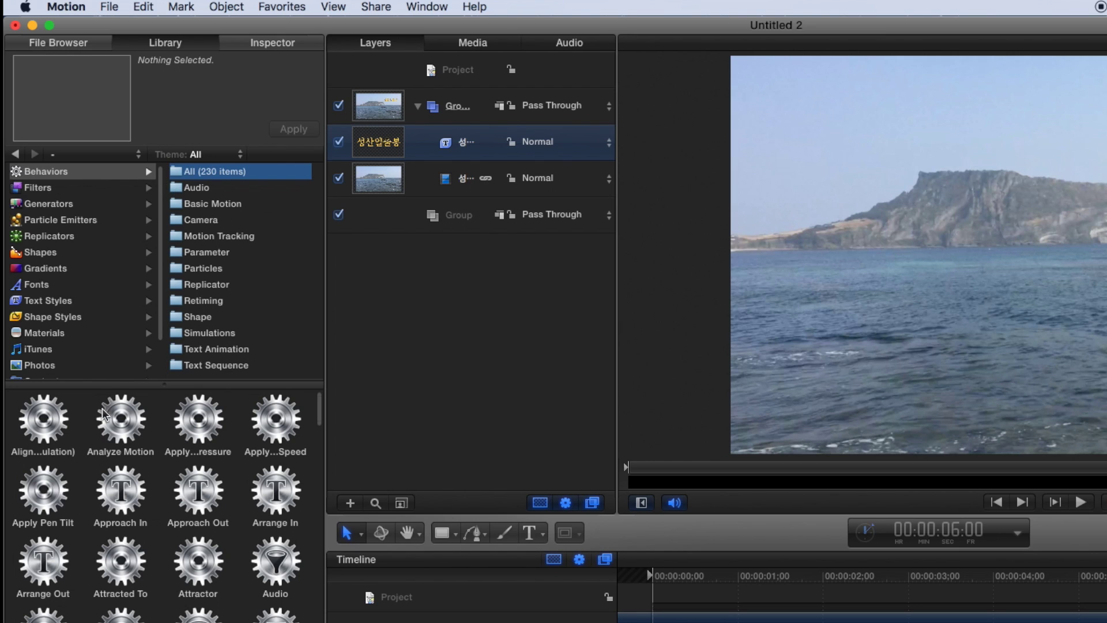
{"action": "left_click", "coordinate": [225, 349]}
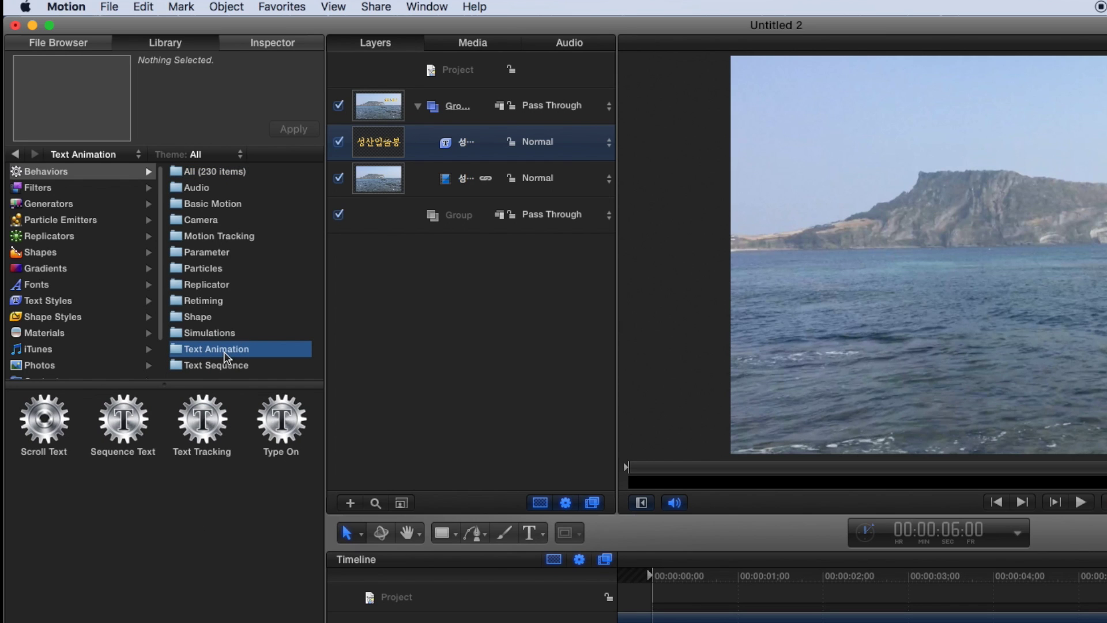
{"action": "left_click", "coordinate": [217, 364]}
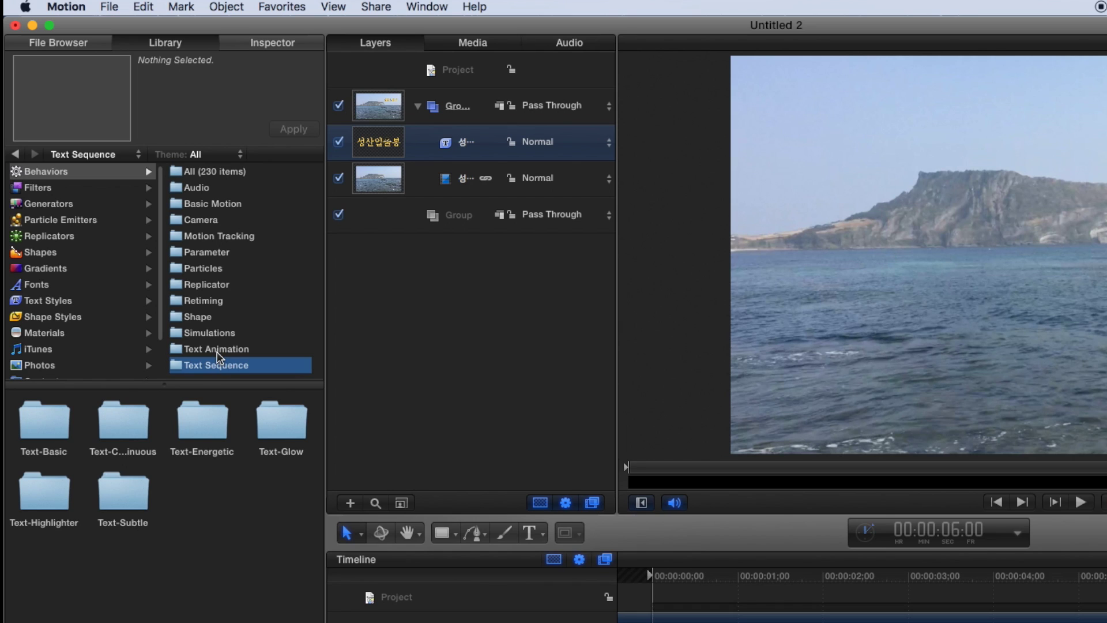
{"action": "left_click", "coordinate": [218, 351]}
{"action": "left_click", "coordinate": [215, 364]}
{"action": "left_click", "coordinate": [43, 425]}
{"action": "double_click", "coordinate": [43, 425]}
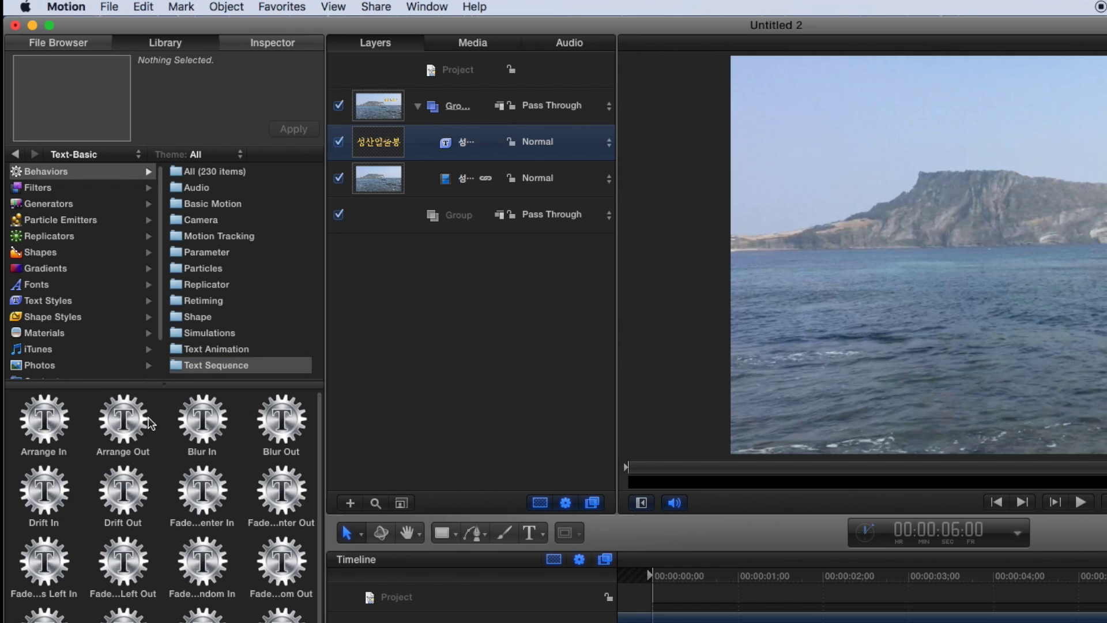
- Look through the Text-Basic sequence behaviors and preview Fade Characters Center In
{"action": "scroll", "coordinate": [219, 428], "scroll_direction": "down", "scroll_amount": 1}
{"action": "scroll", "coordinate": [221, 438], "scroll_direction": "down", "scroll_amount": 2}
{"action": "scroll", "coordinate": [222, 448], "scroll_direction": "down", "scroll_amount": 1}
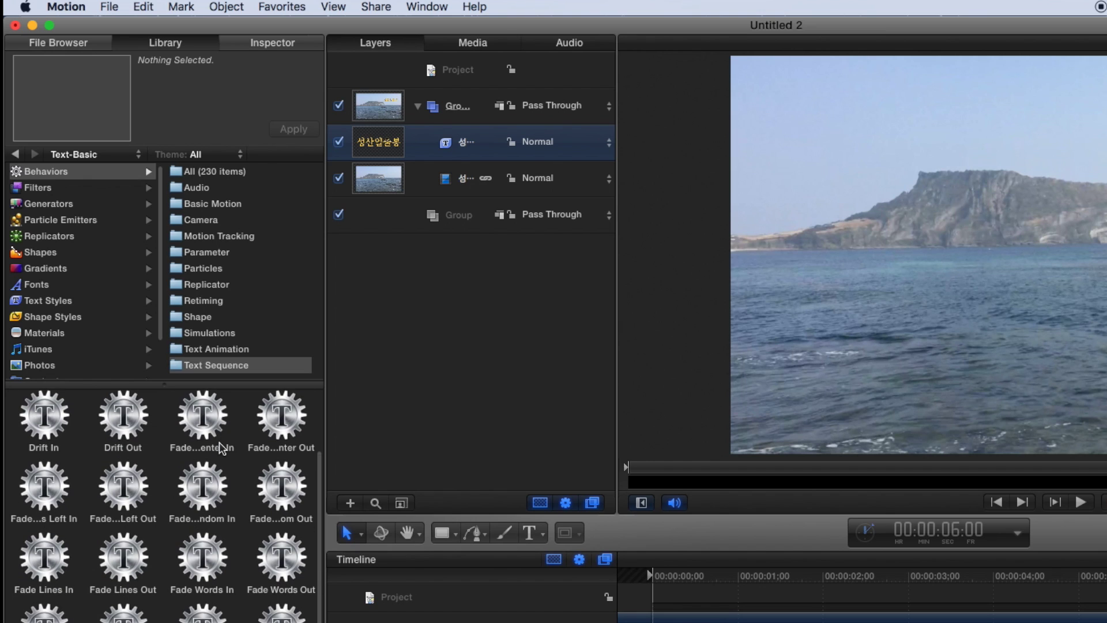
{"action": "scroll", "coordinate": [221, 449], "scroll_direction": "down", "scroll_amount": 2}
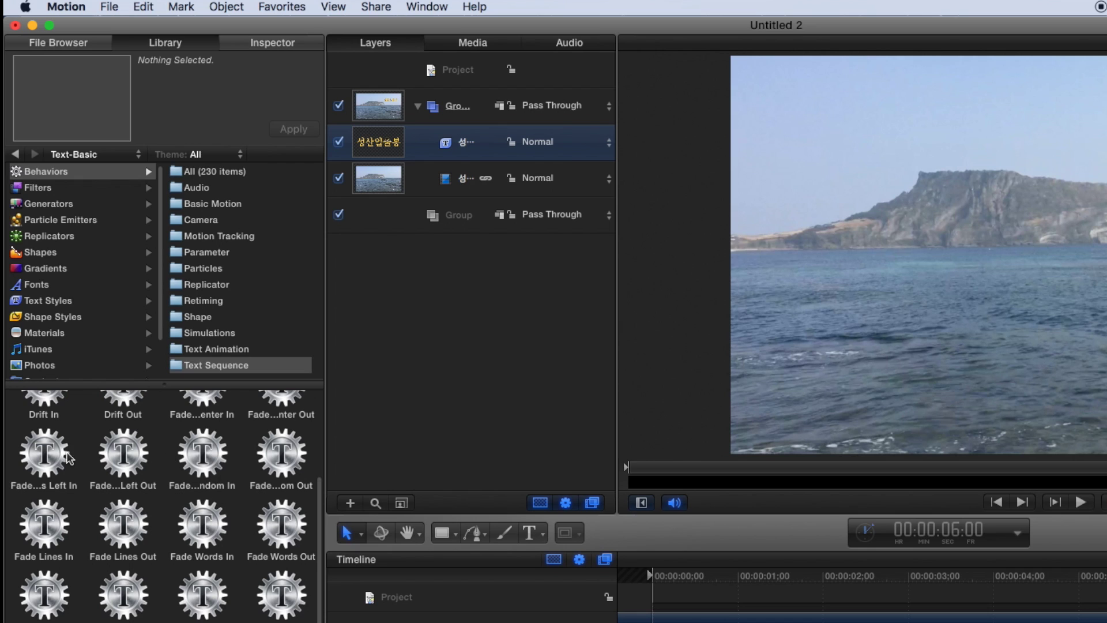
{"action": "scroll", "coordinate": [68, 461], "scroll_direction": "up", "scroll_amount": 1}
{"action": "left_click", "coordinate": [200, 414]}
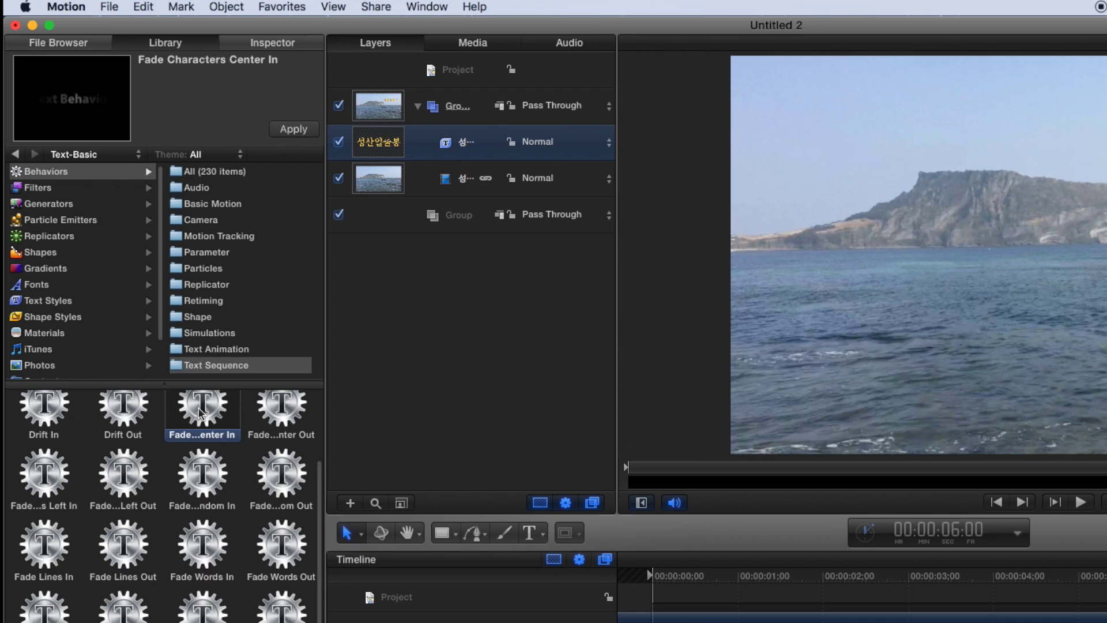
{"action": "mouse_move", "coordinate": [121, 110]}
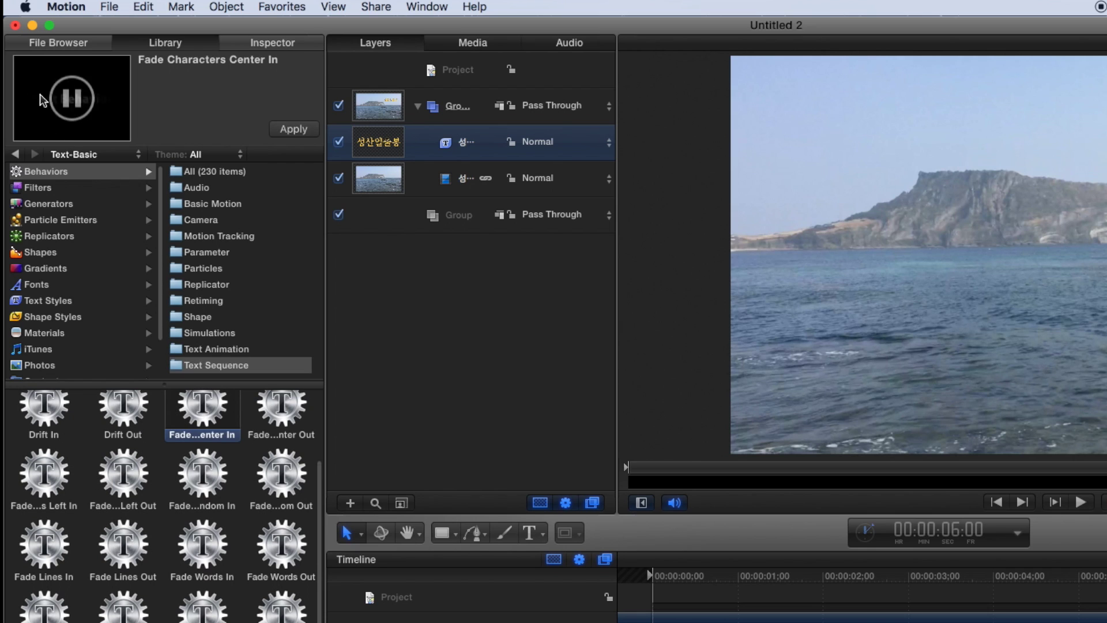
- Preview the Fade Characters Left In, Fade Characters Random In, Fade Lines In and Fade Words In behaviors
{"action": "left_click", "coordinate": [37, 485]}
{"action": "mouse_move", "coordinate": [39, 126]}
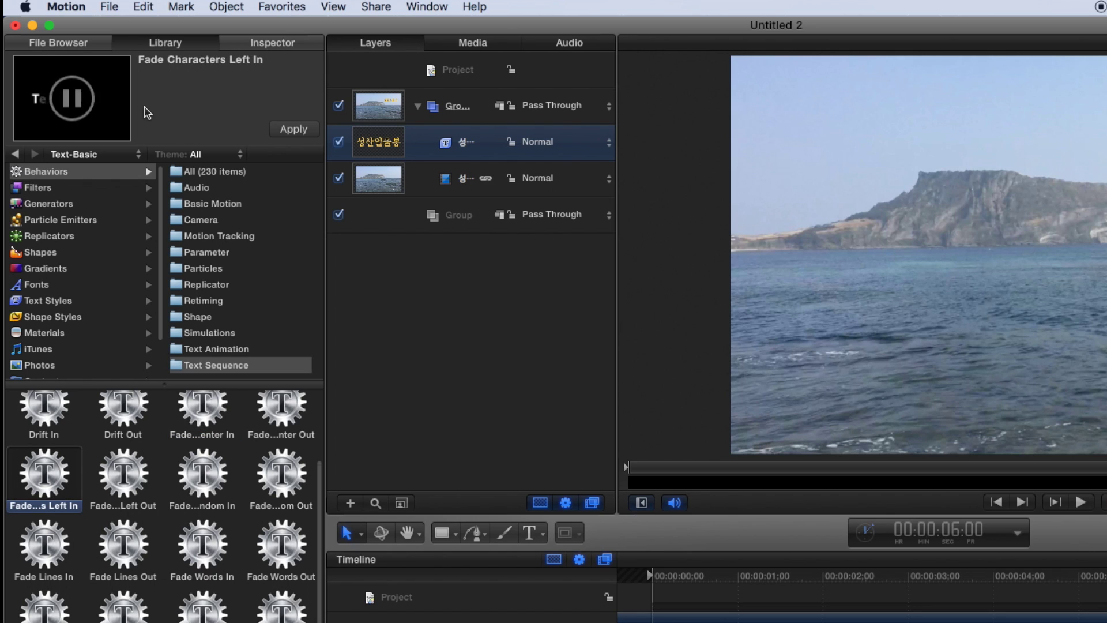
{"action": "left_click", "coordinate": [199, 474]}
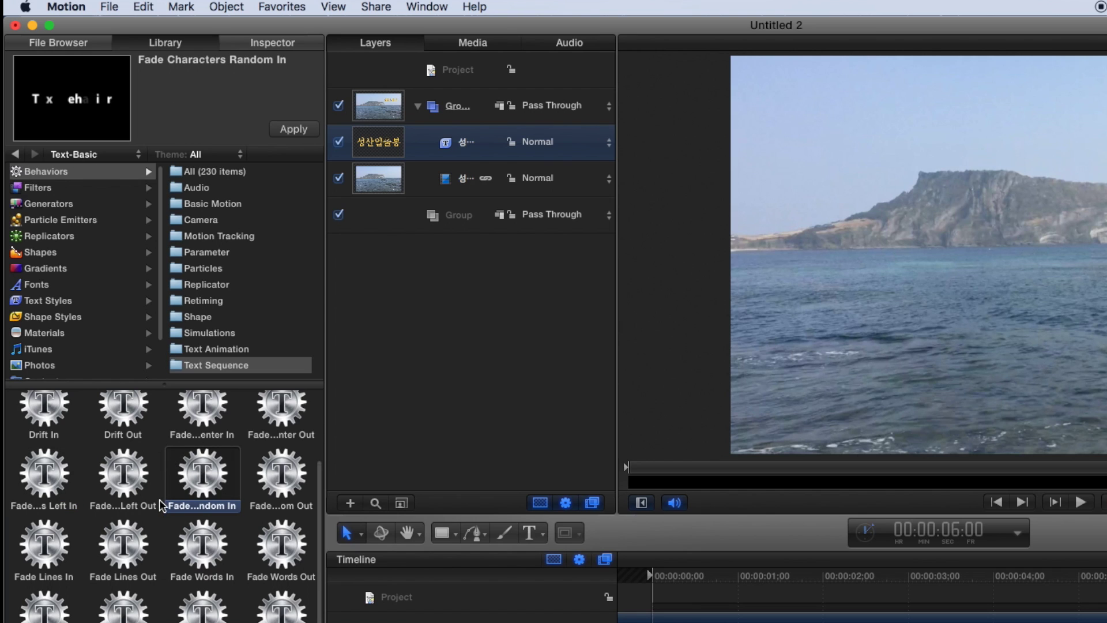
{"action": "left_click", "coordinate": [64, 550]}
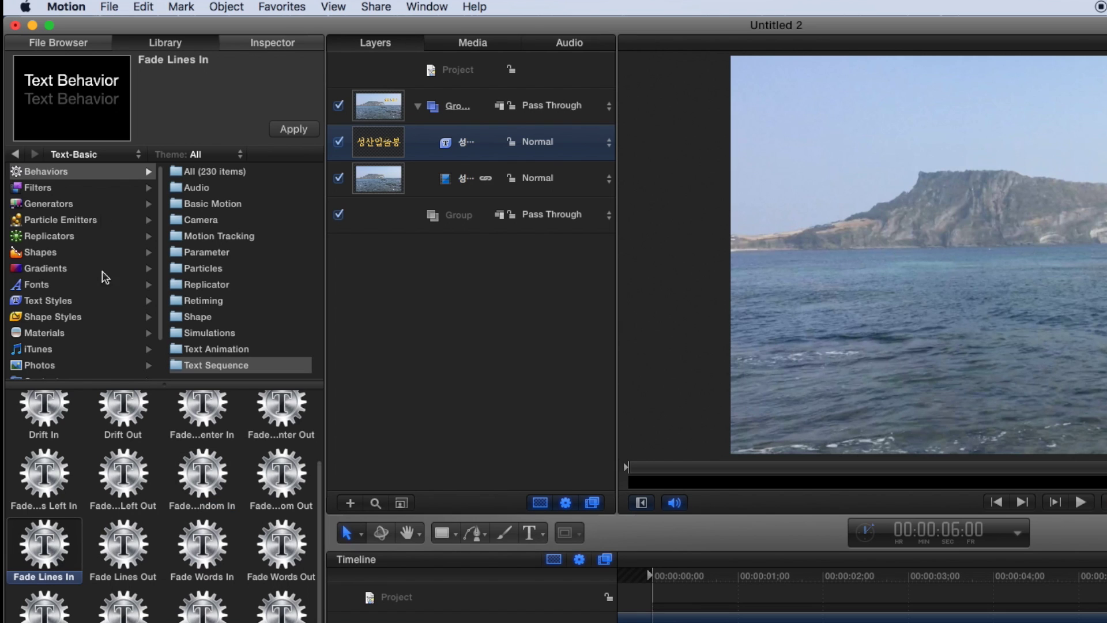
{"action": "mouse_move", "coordinate": [83, 101]}
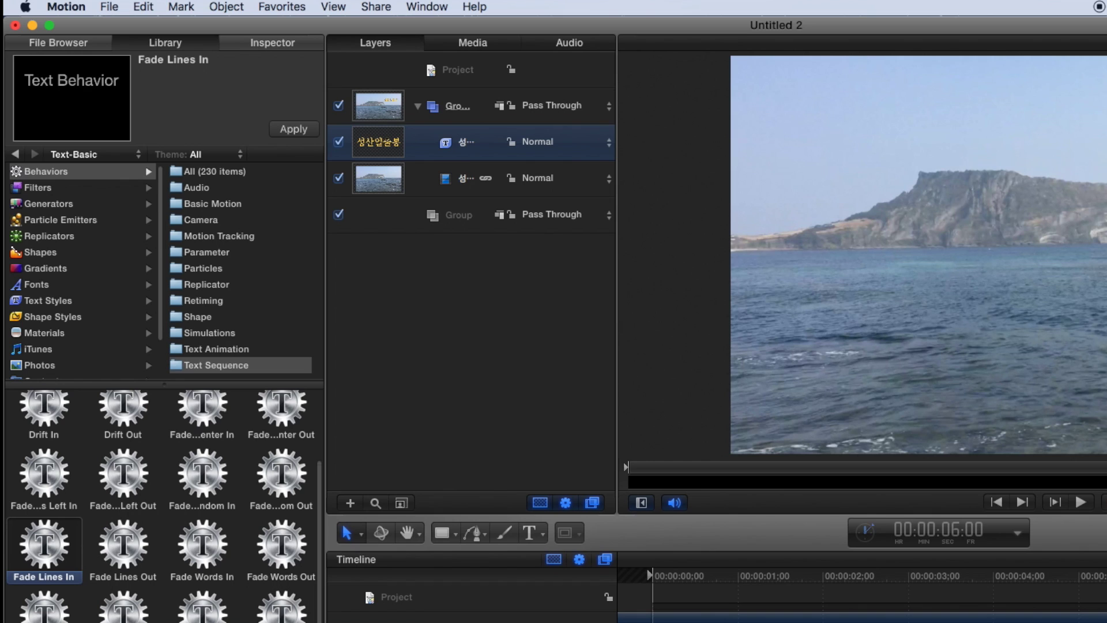
{"action": "left_click", "coordinate": [203, 556]}
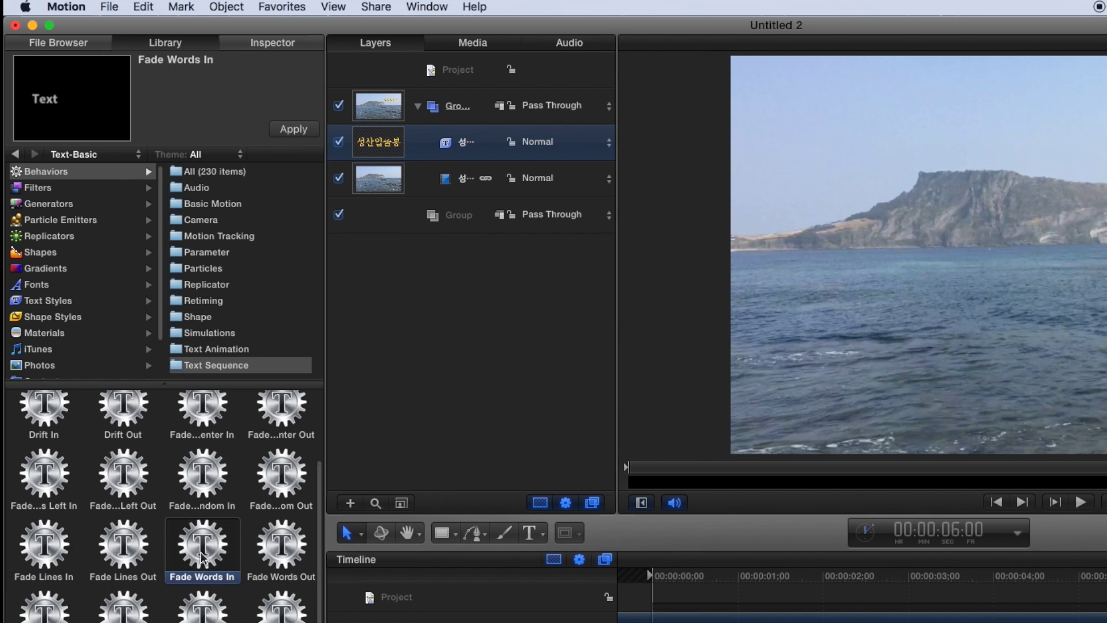
{"action": "mouse_move", "coordinate": [75, 123]}
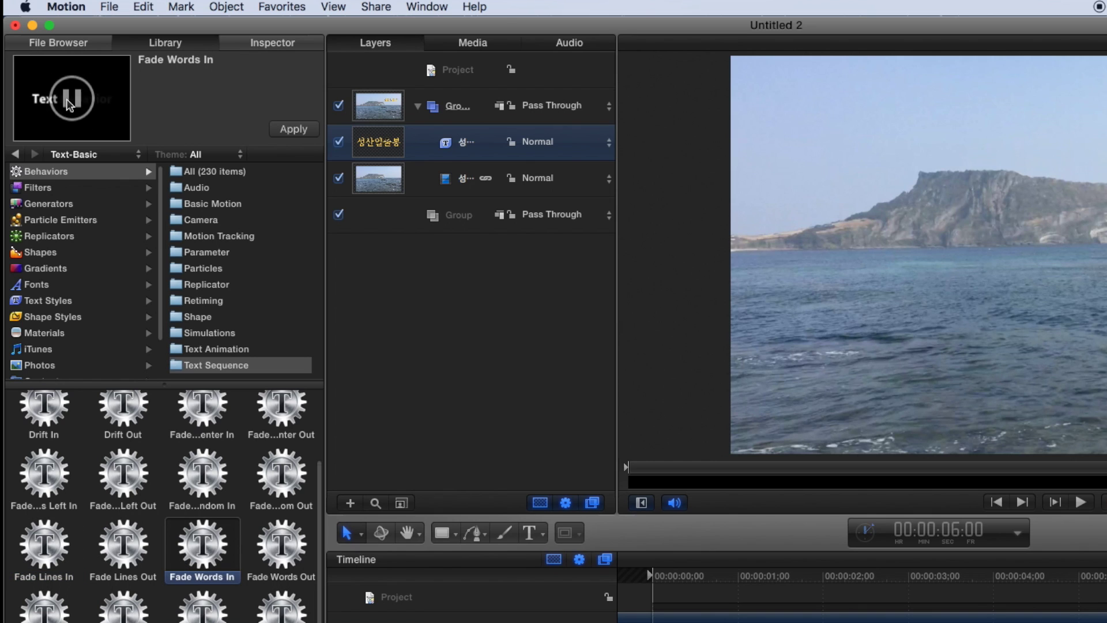
{"action": "scroll", "coordinate": [213, 492], "scroll_direction": "up", "scroll_amount": 1}
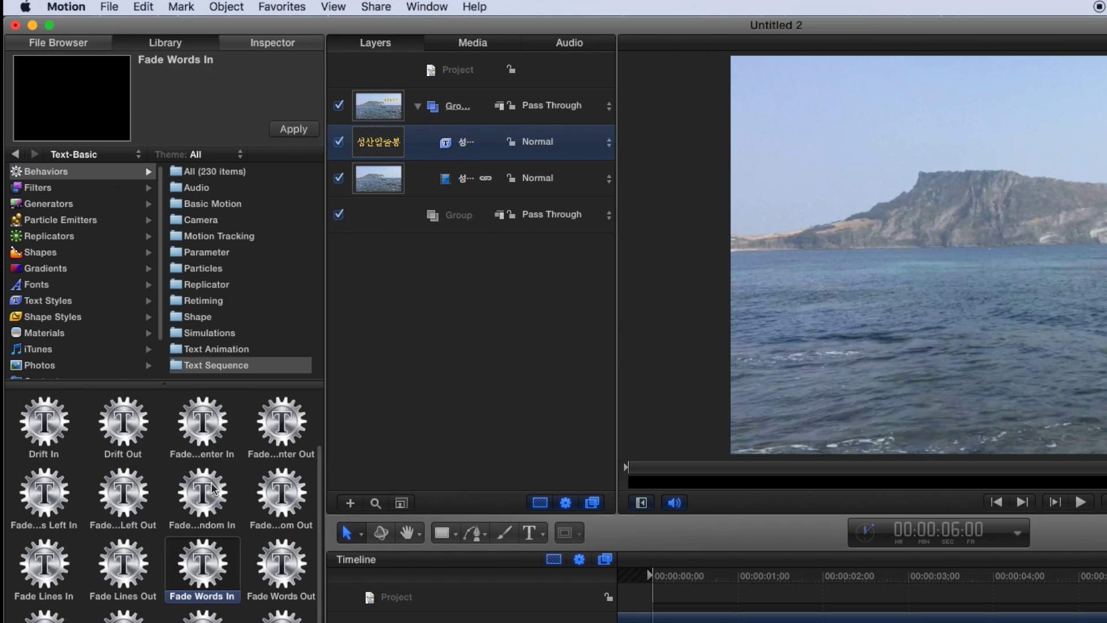
- Apply the Fade Characters Left In behavior to the 성산일출봉 title and play it back from 00:00:05;53
{"action": "left_click", "coordinate": [46, 501]}
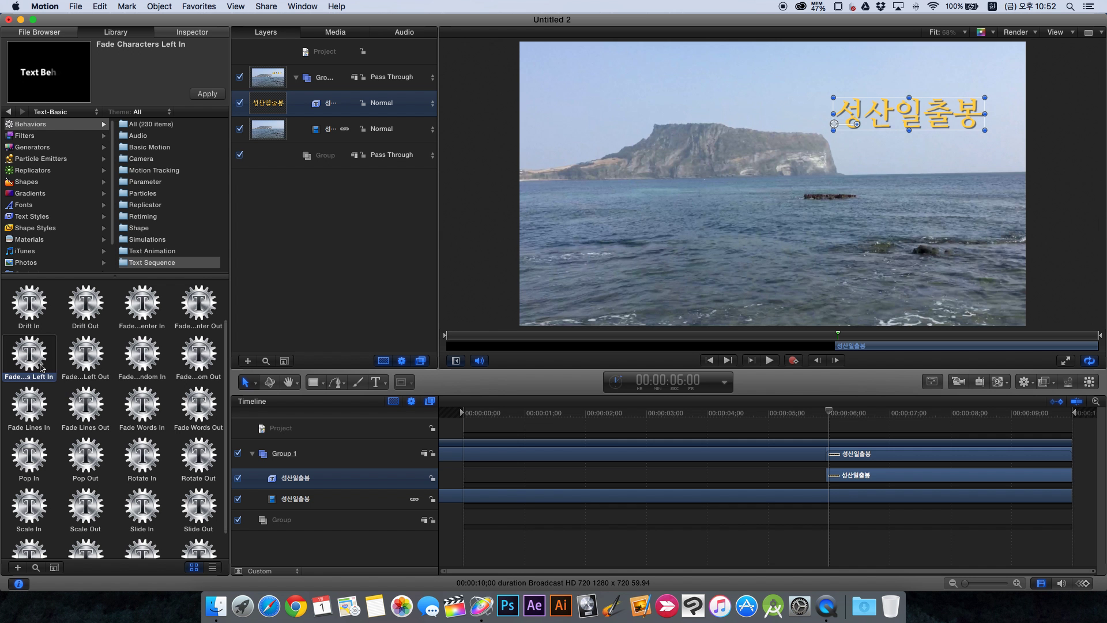
{"action": "left_click_drag", "start_coordinate": [28, 360], "coordinate": [280, 480]}
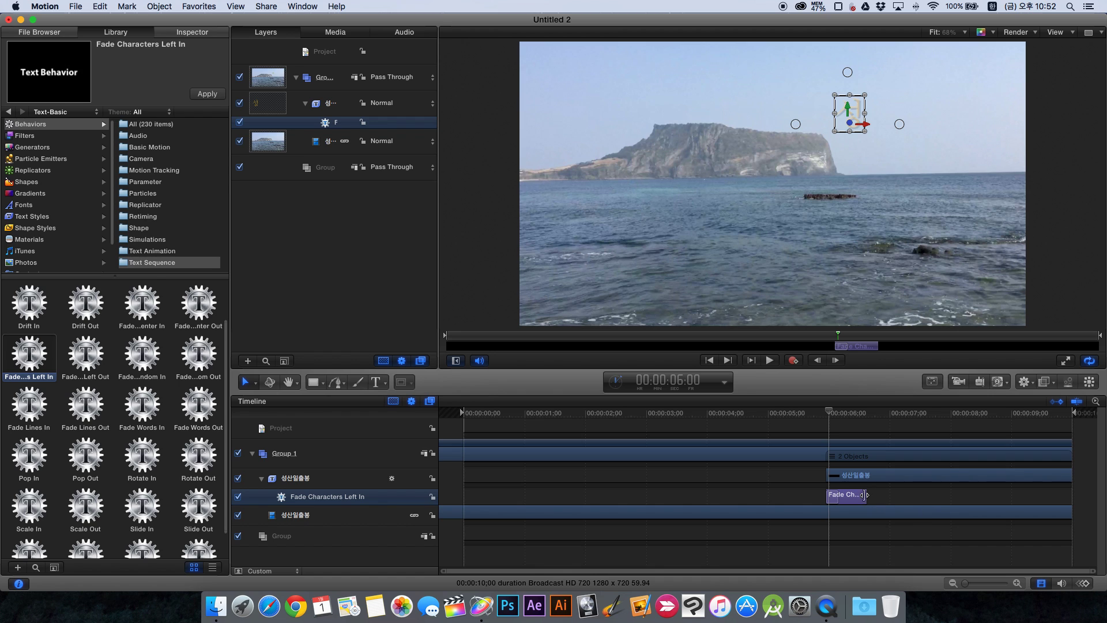
{"action": "left_click", "coordinate": [821, 413]}
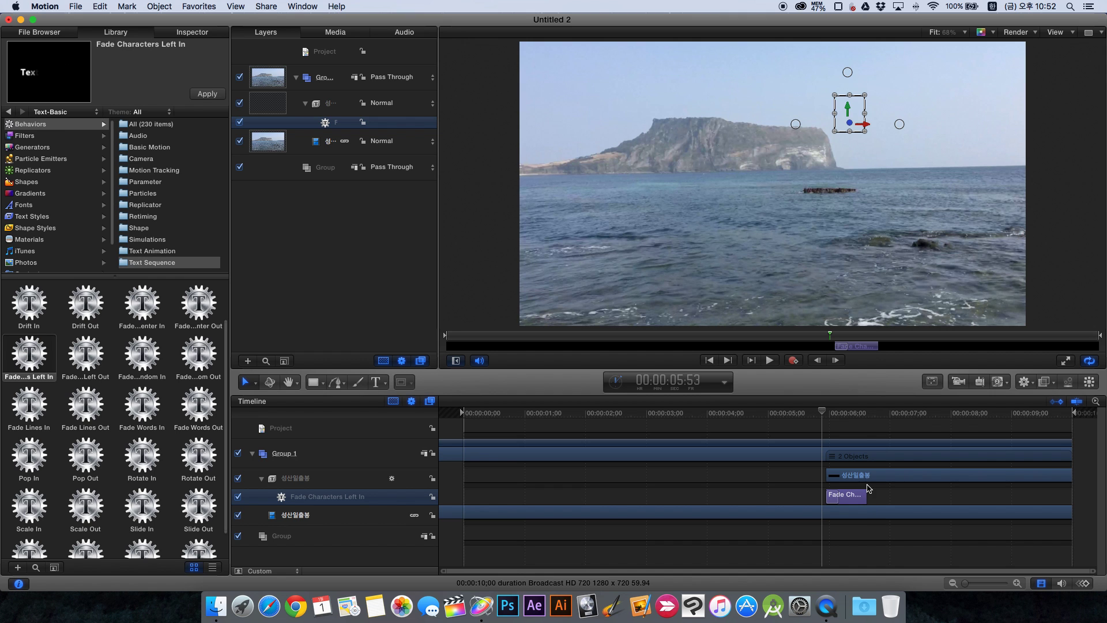
{"action": "left_click", "coordinate": [771, 363]}
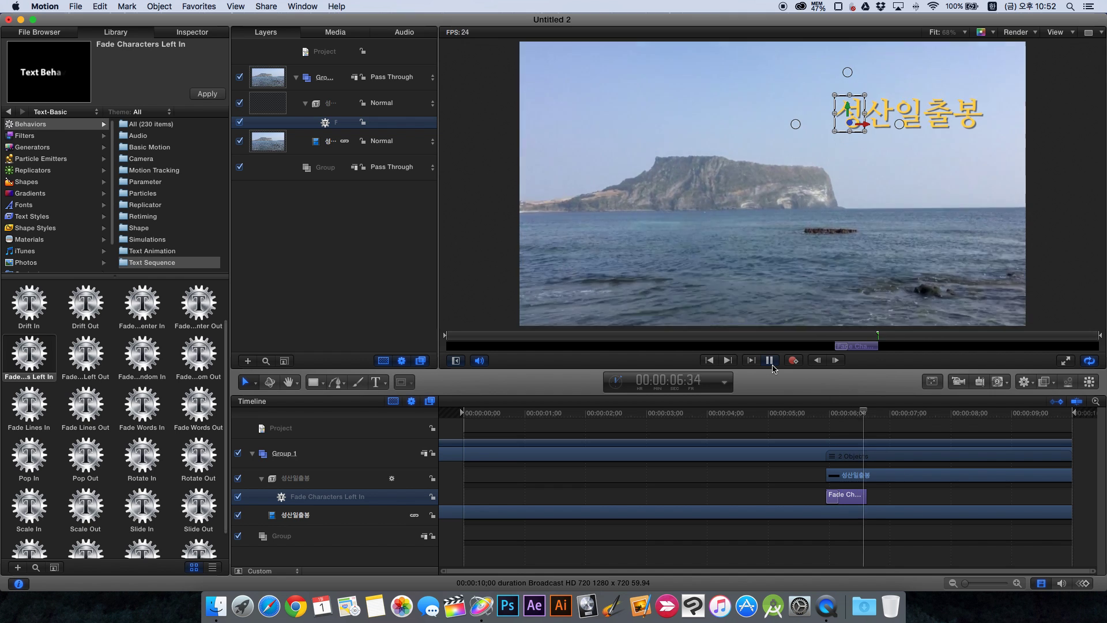
{"action": "left_click", "coordinate": [771, 364]}
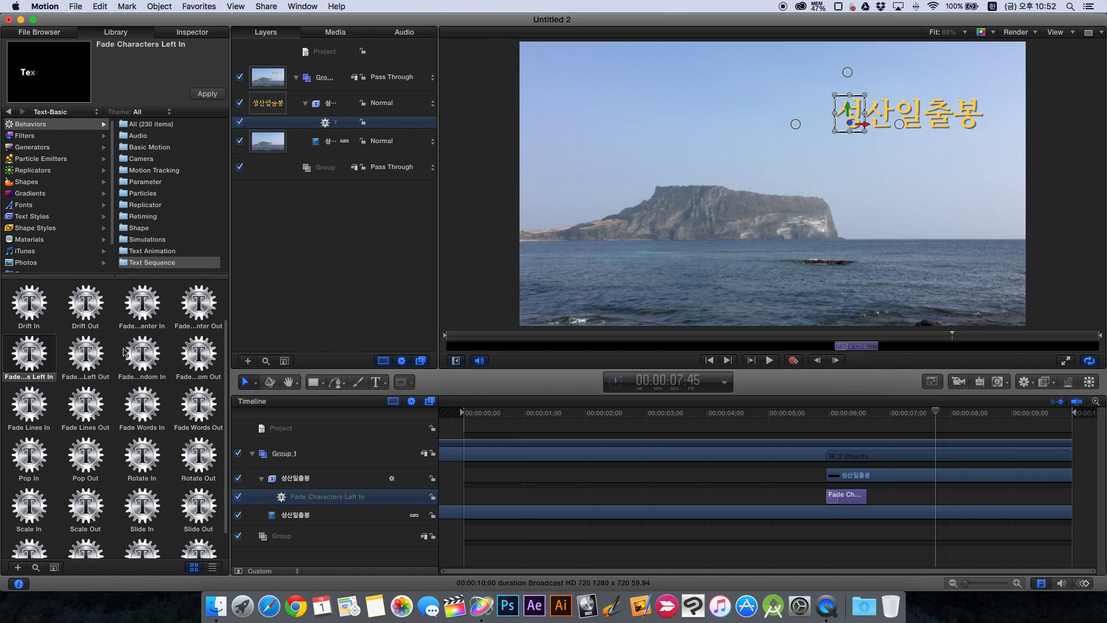
- Apply the Fade Characters Left Out behavior to the title and move it to the end of the title clip in the timeline
{"action": "left_click", "coordinate": [100, 358]}
{"action": "left_click_drag", "start_coordinate": [90, 354], "coordinate": [306, 478]}
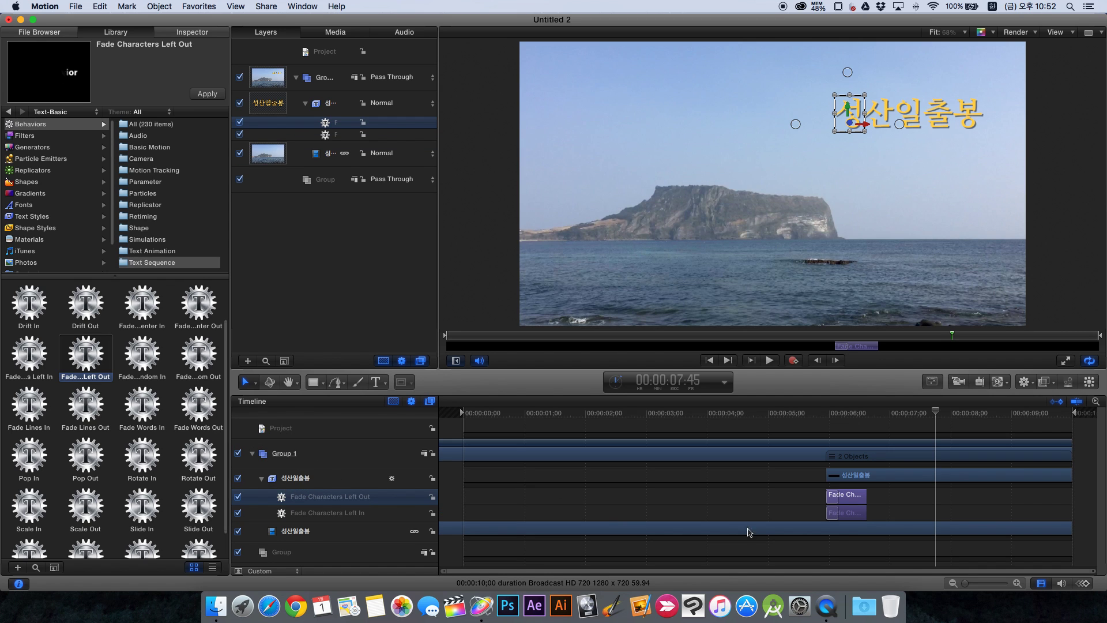
{"action": "left_click", "coordinate": [842, 421]}
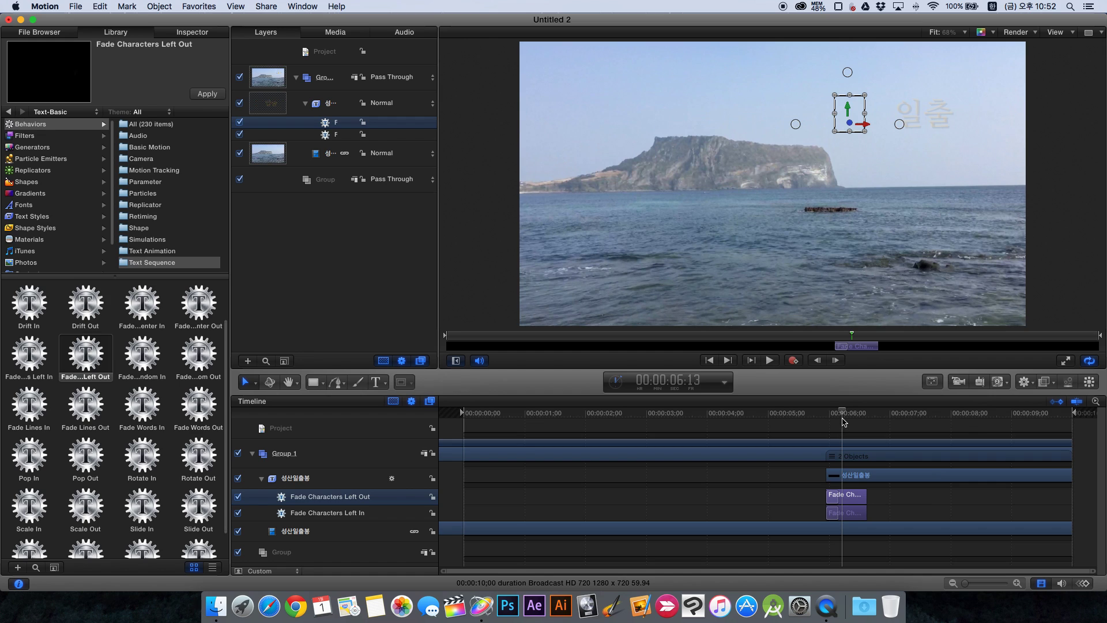
{"action": "left_click", "coordinate": [329, 513]}
{"action": "left_click", "coordinate": [338, 497]}
{"action": "left_click_drag", "start_coordinate": [841, 419], "coordinate": [866, 416]}
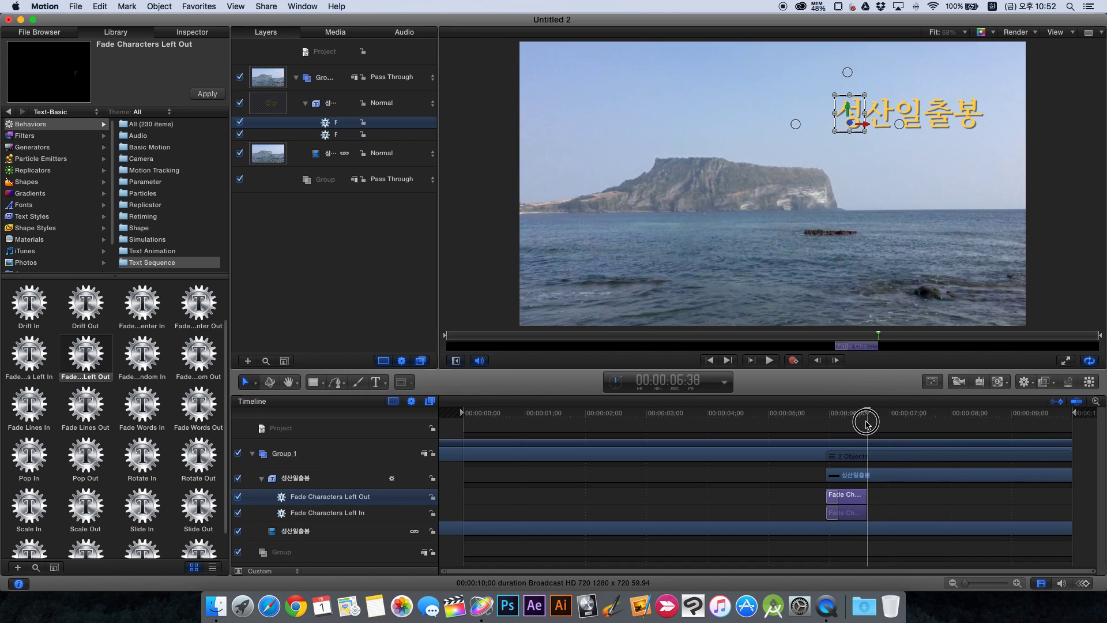
{"action": "left_click_drag", "start_coordinate": [847, 495], "coordinate": [1048, 500]}
- Play back and scrub the timeline to check the title's fade-in and fade-out
{"action": "left_click_drag", "start_coordinate": [1040, 413], "coordinate": [986, 415]}
{"action": "left_click_drag", "start_coordinate": [869, 423], "coordinate": [823, 423]}
{"action": "left_click", "coordinate": [773, 362]}
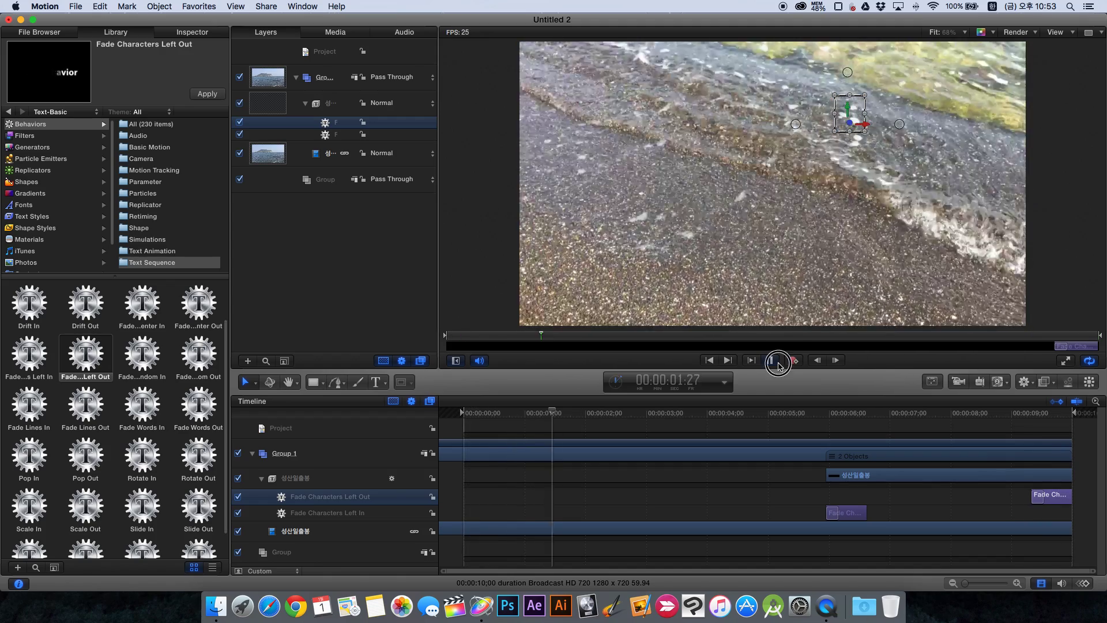
{"action": "left_click", "coordinate": [769, 360]}
{"action": "left_click", "coordinate": [881, 436]}
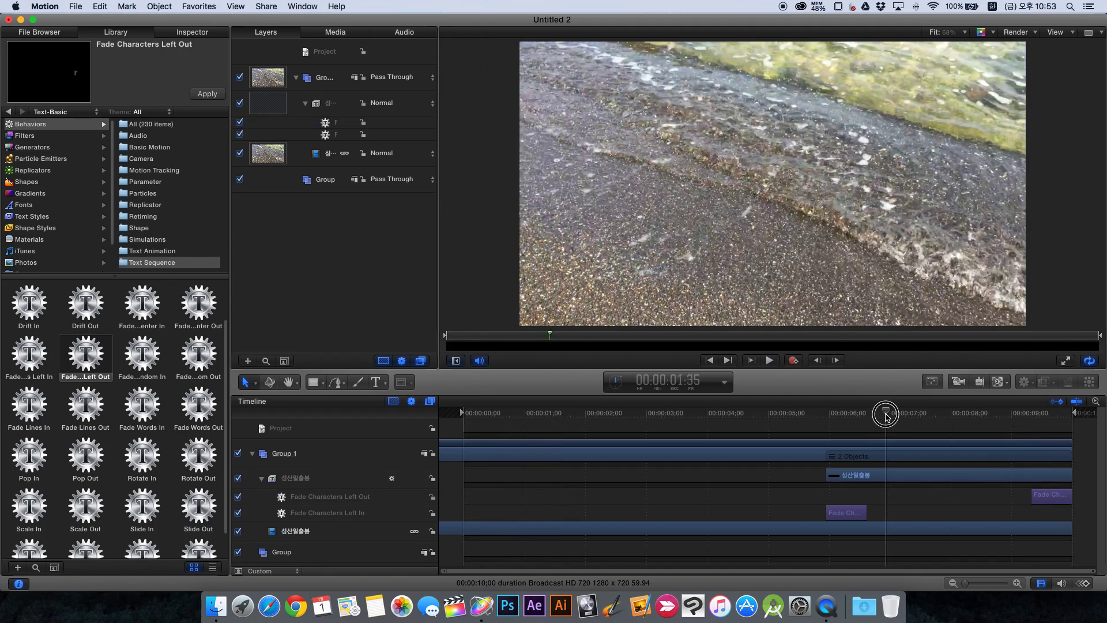
{"action": "left_click", "coordinate": [886, 415]}
{"action": "left_click", "coordinate": [840, 433]}
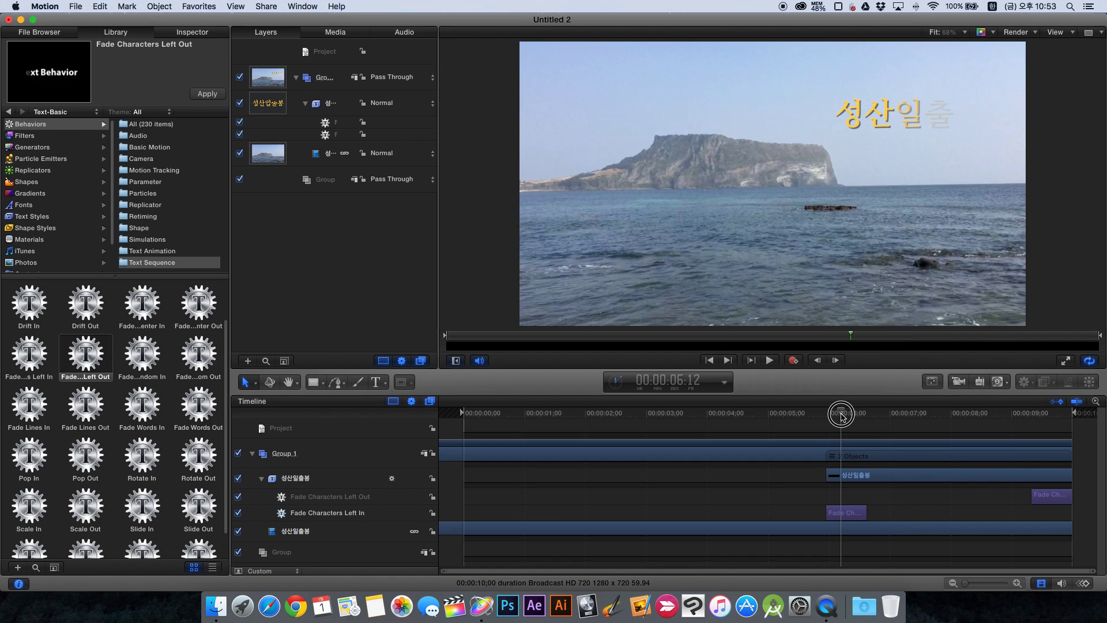
- Try lengthening the Fade Characters Left In and Left Out behaviors in the timeline, and undo both duration changes
{"action": "left_click_drag", "start_coordinate": [870, 516], "coordinate": [960, 515]}
{"action": "left_click_drag", "start_coordinate": [845, 410], "coordinate": [1035, 418]}
{"action": "left_click_drag", "start_coordinate": [1031, 500], "coordinate": [993, 497]}
{"action": "left_click", "coordinate": [950, 414]}
{"action": "left_click_drag", "start_coordinate": [950, 417], "coordinate": [986, 417]}
{"action": "key", "text": "super+z"}
{"action": "key", "text": "super+z"}
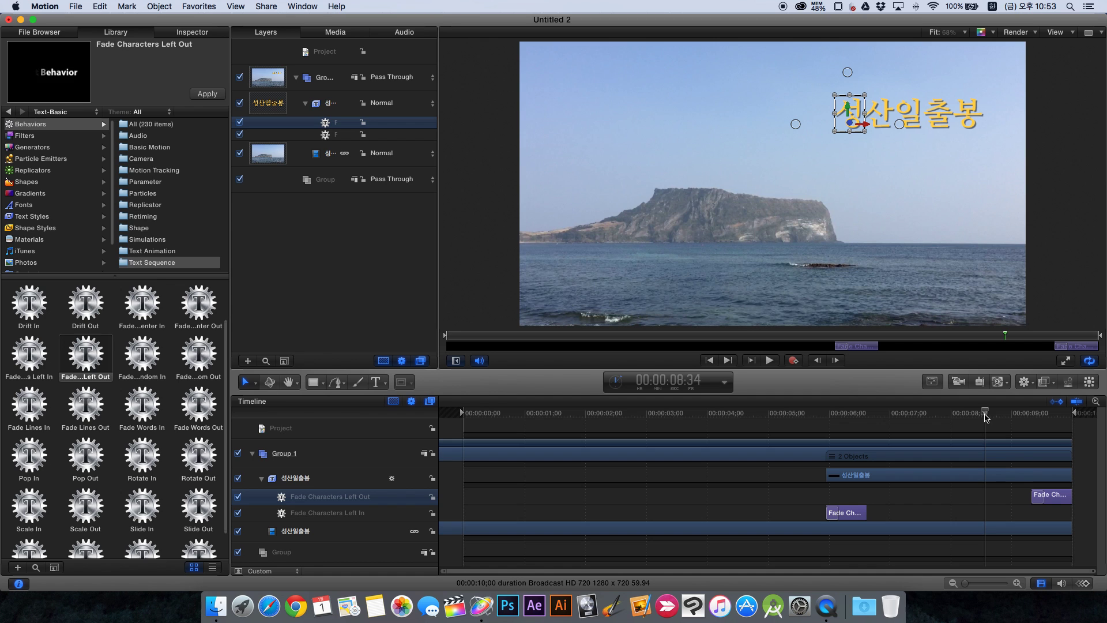
- Show the floating settings window over the canvas and examine the parameters of both fade behaviors and the title text
{"action": "left_click", "coordinate": [931, 383]}
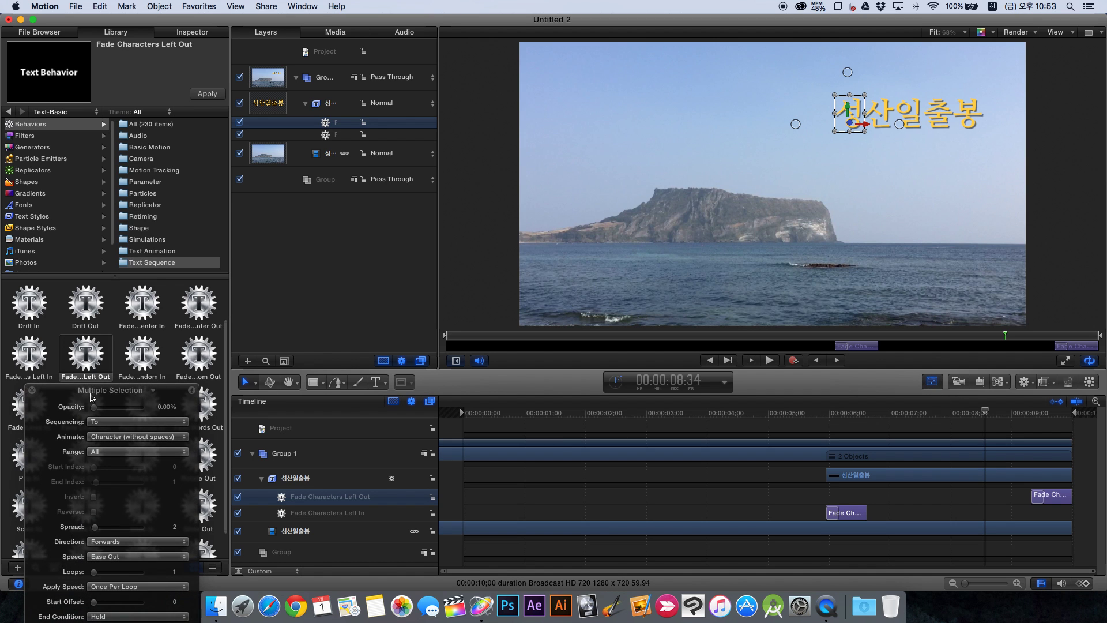
{"action": "left_click_drag", "start_coordinate": [145, 391], "coordinate": [689, 149]}
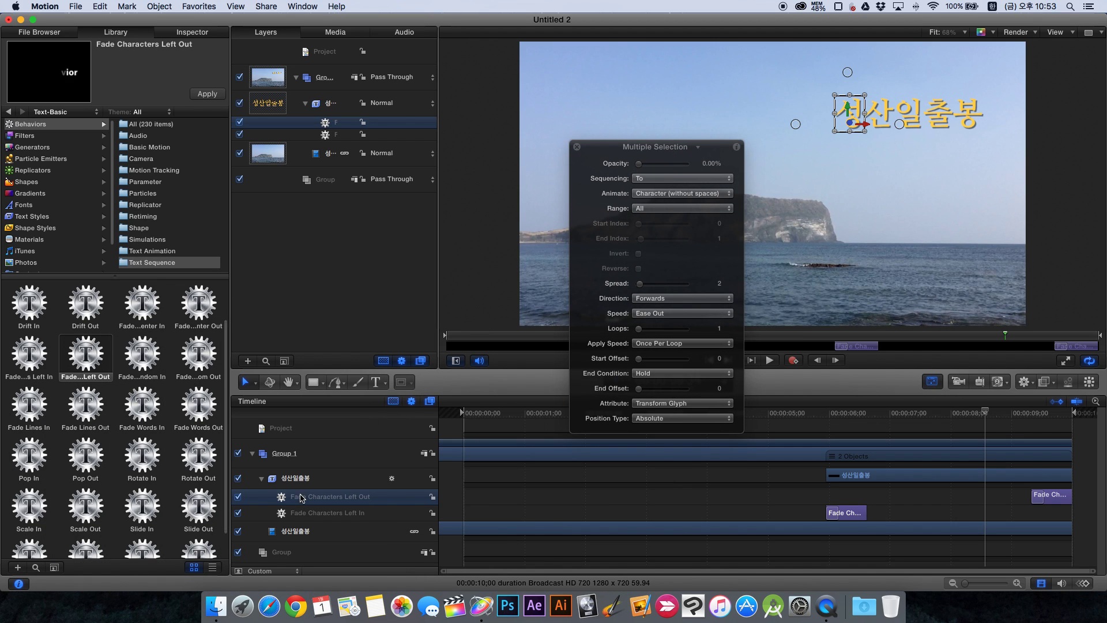
{"action": "left_click", "coordinate": [353, 497]}
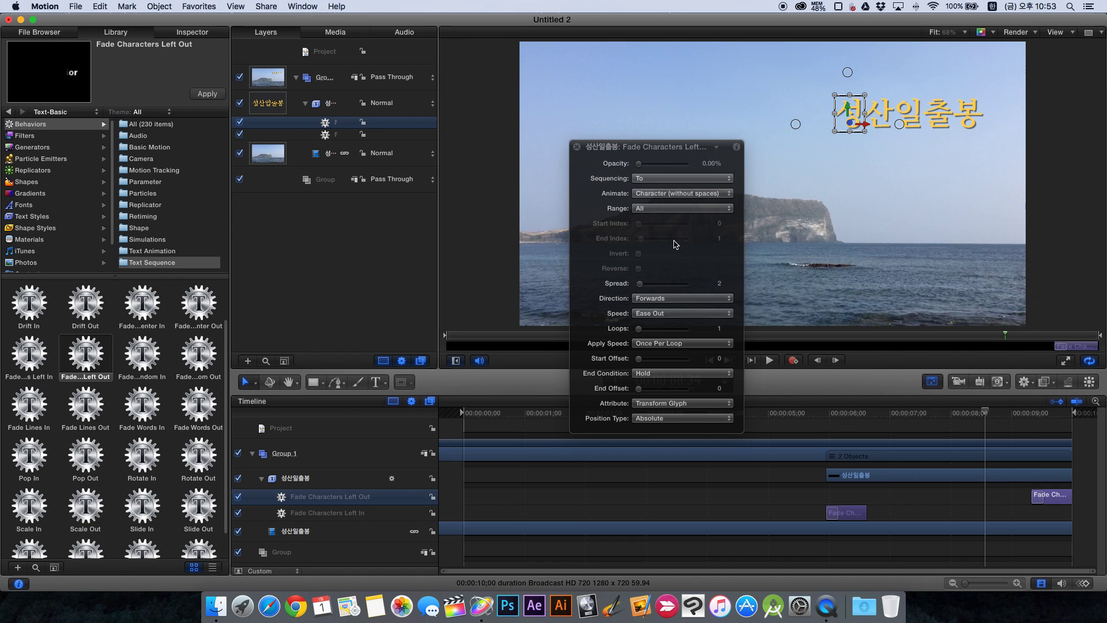
{"action": "left_click", "coordinate": [347, 478]}
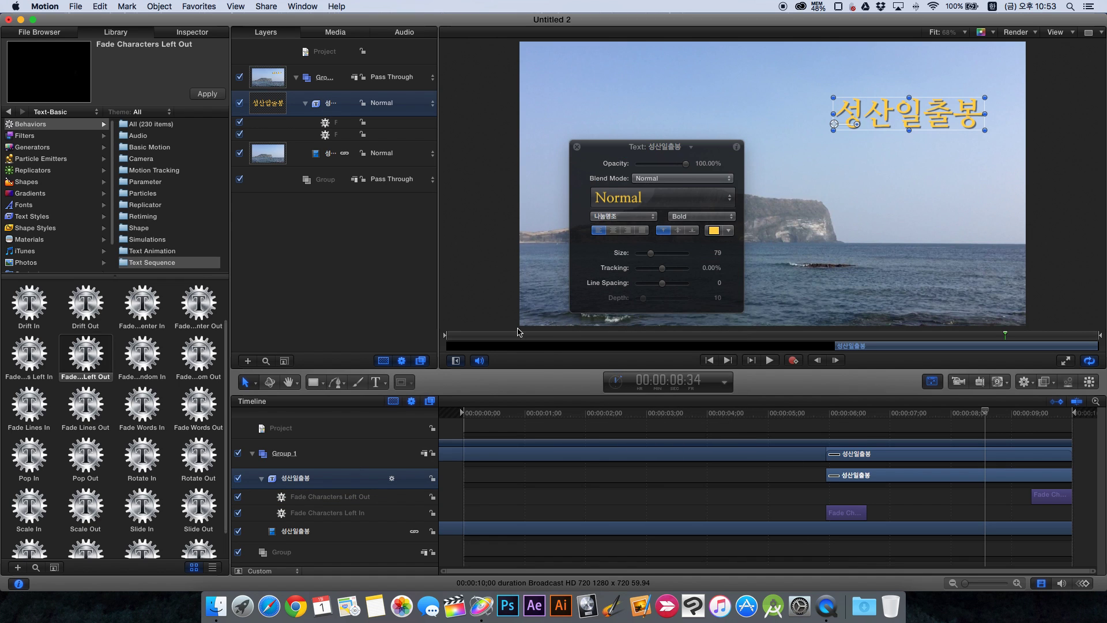
{"action": "left_click", "coordinate": [337, 495]}
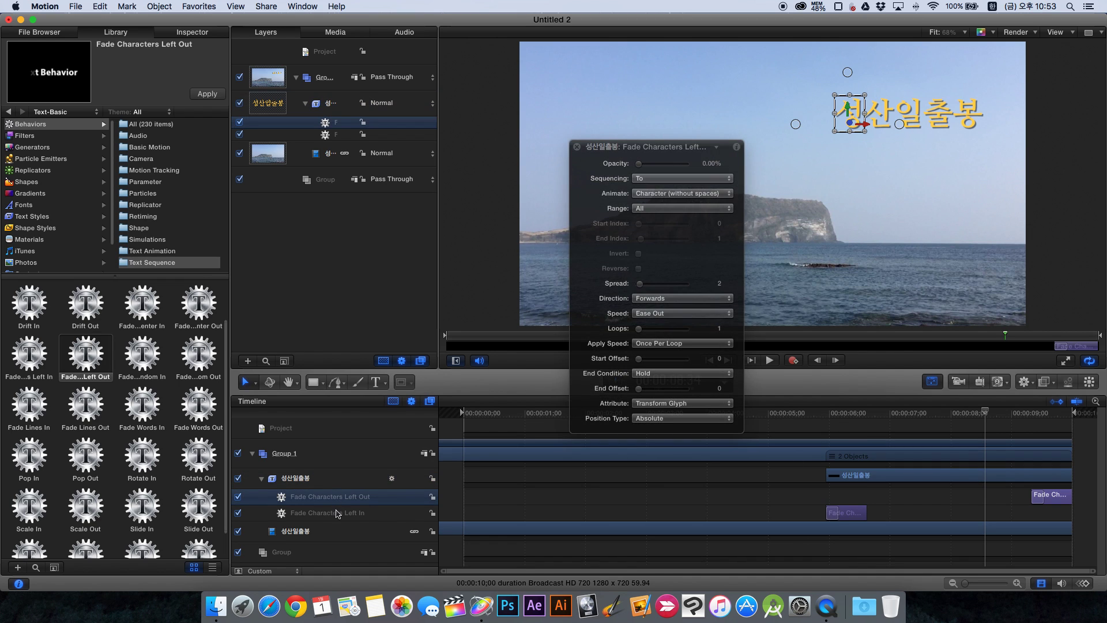
{"action": "left_click", "coordinate": [337, 516]}
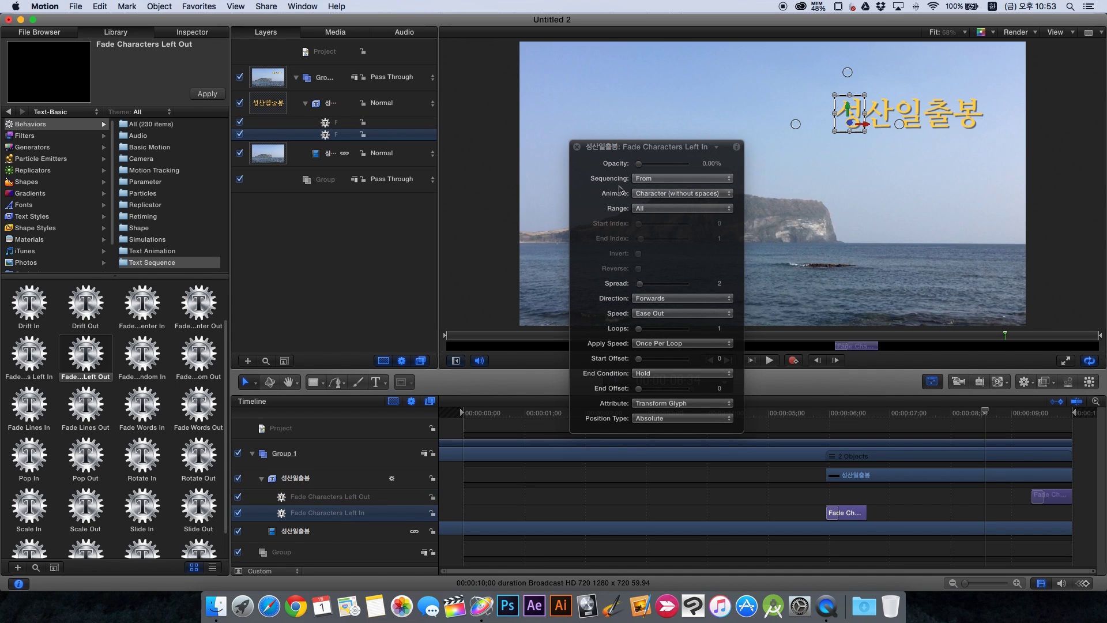
- Examine the Format and Controls parameters of Fade Characters Left In in the Inspector, close the floating settings, and scrub to the title's fade-out
{"action": "left_click", "coordinate": [184, 35]}
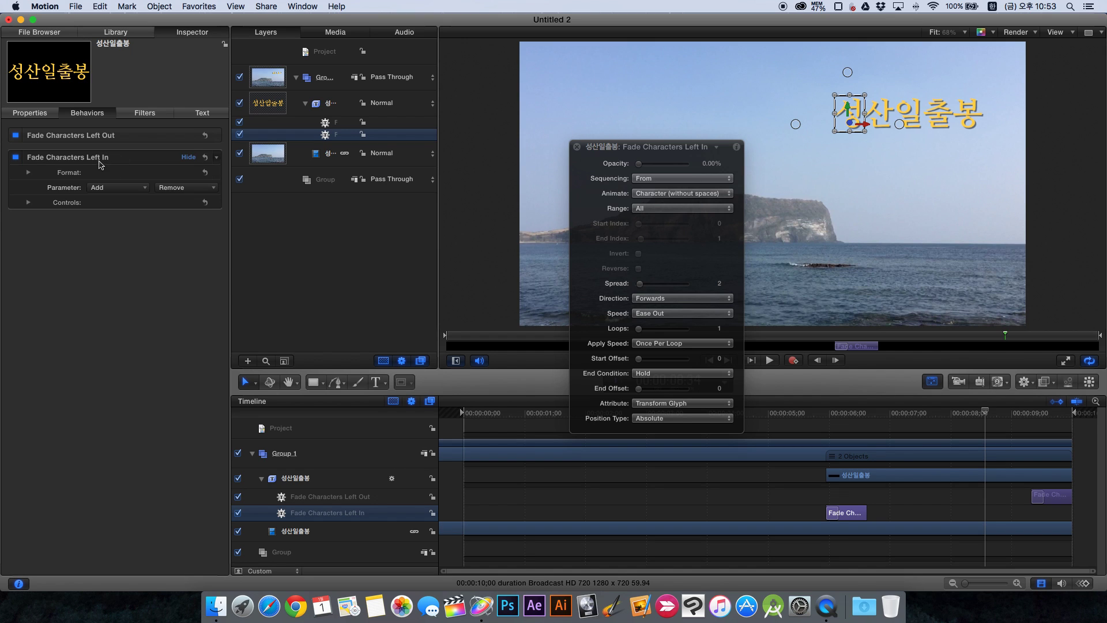
{"action": "left_click", "coordinate": [27, 173]}
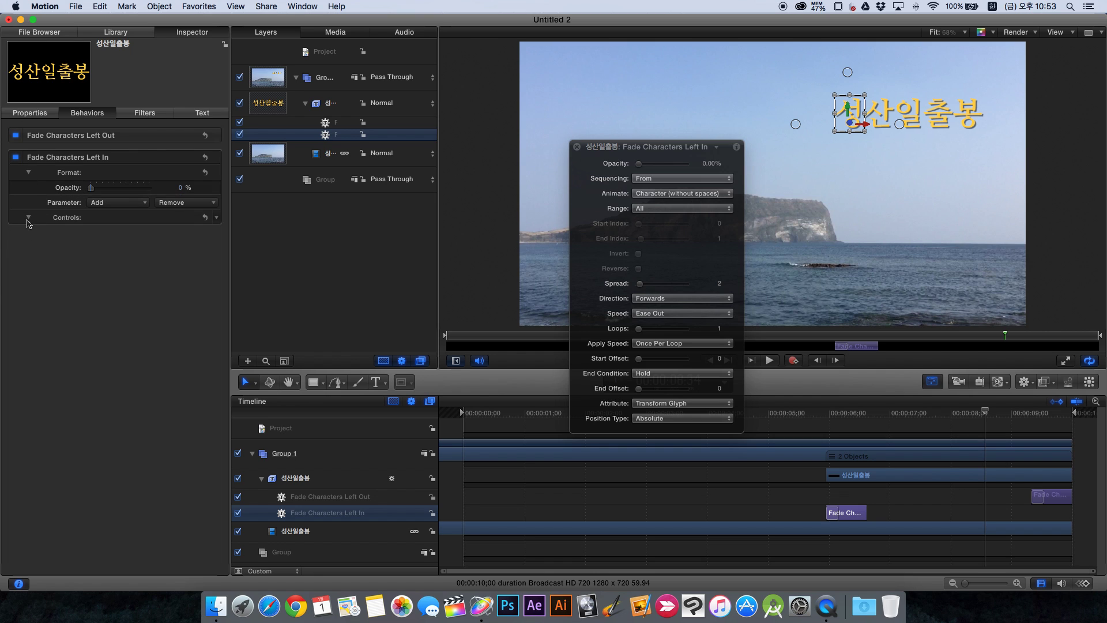
{"action": "left_click", "coordinate": [27, 219]}
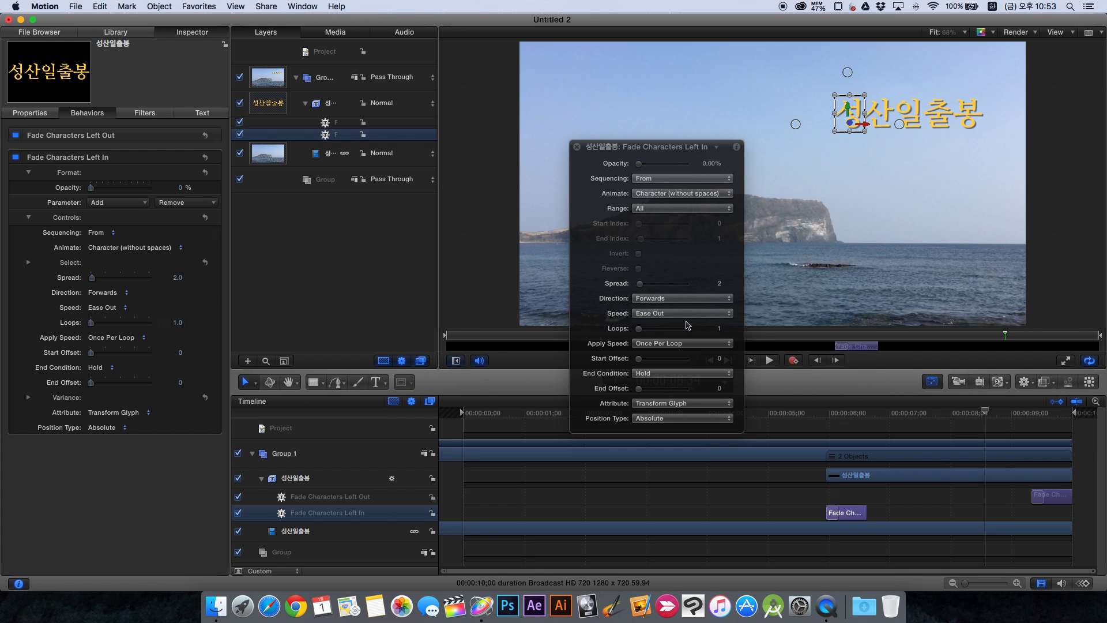
{"action": "left_click", "coordinate": [577, 148]}
{"action": "left_click_drag", "start_coordinate": [850, 408], "coordinate": [1054, 412]}
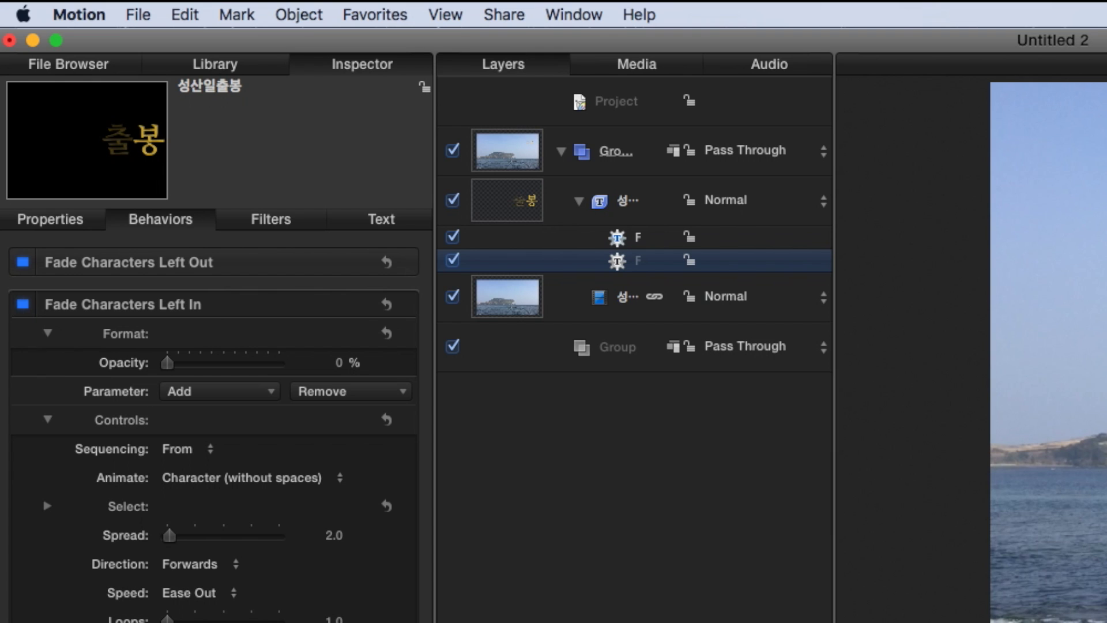
- Start exporting the project as a QuickTime movie with the H.264 codec
{"action": "left_click", "coordinate": [504, 11]}
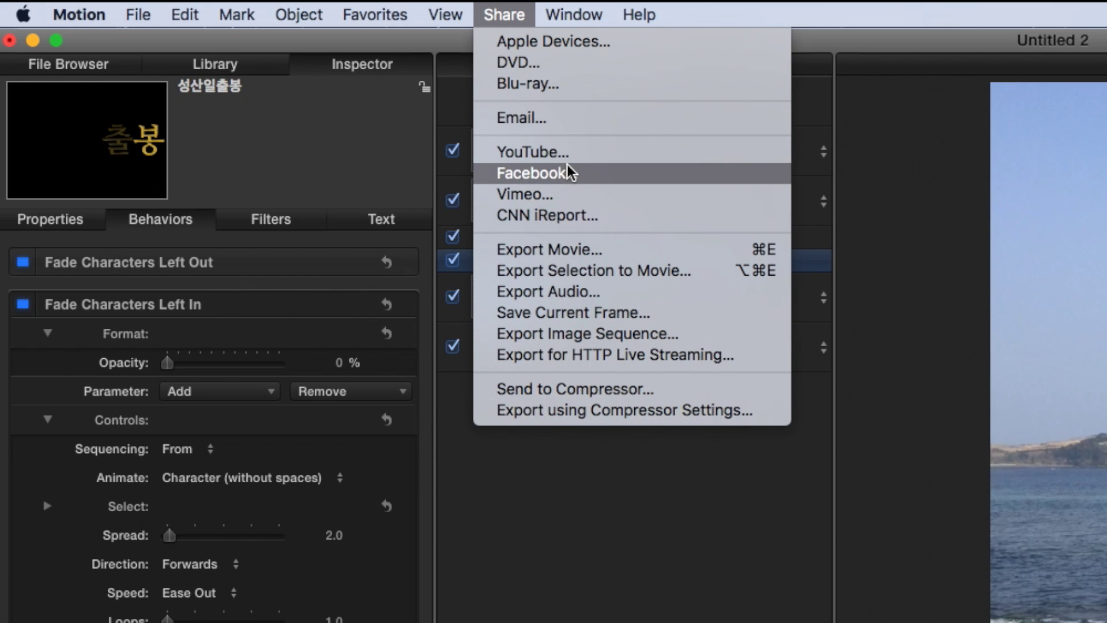
{"action": "left_click", "coordinate": [558, 257]}
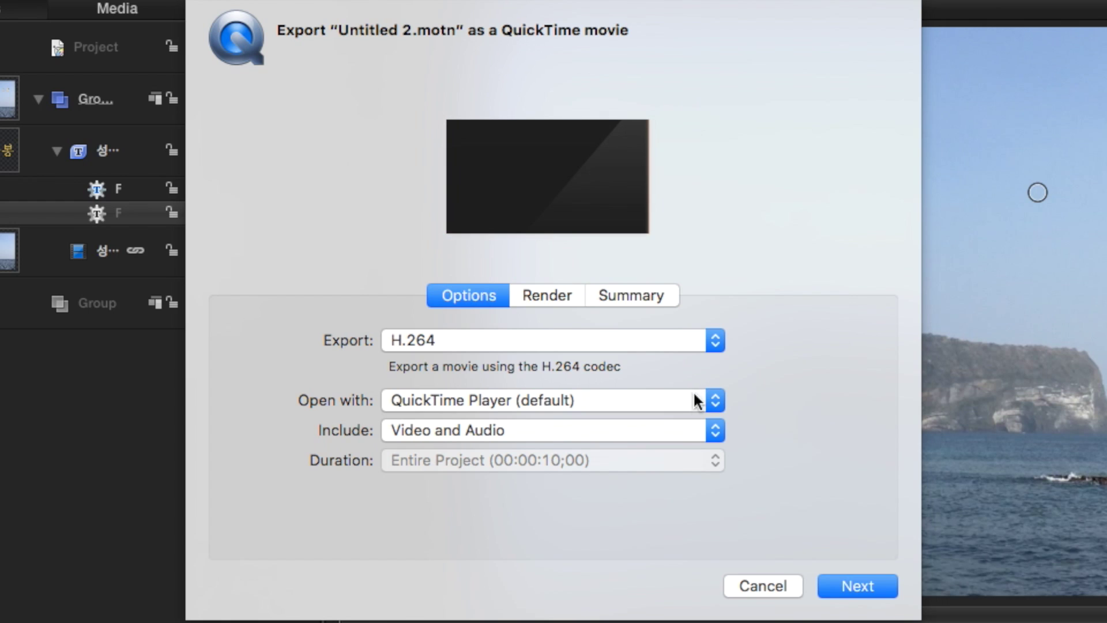
{"action": "left_click", "coordinate": [485, 340]}
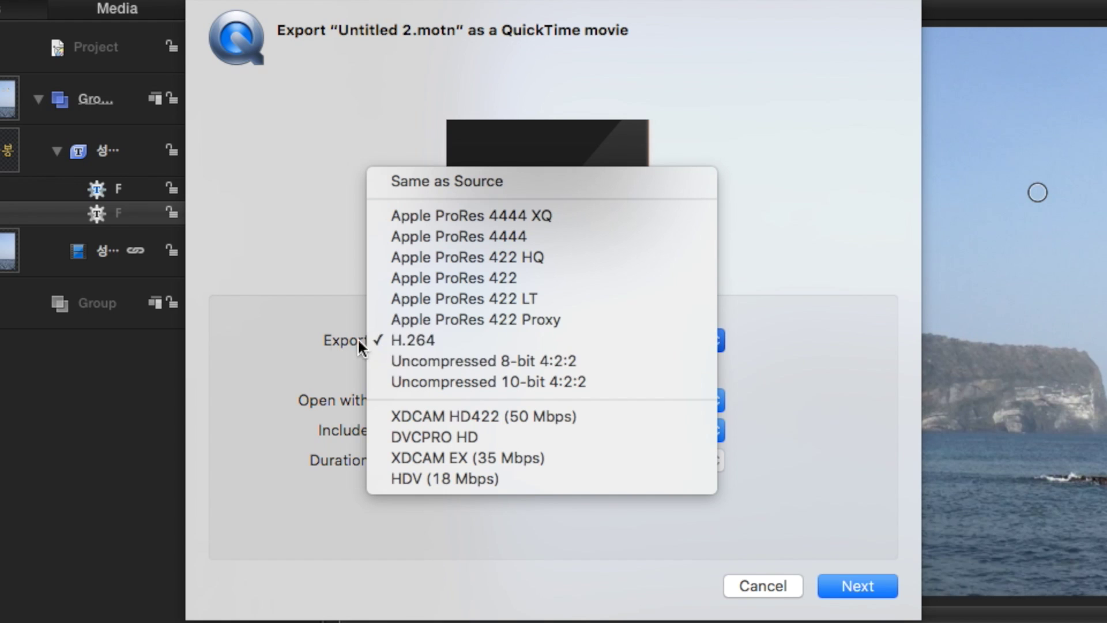
{"action": "left_click", "coordinate": [489, 339]}
- Review the export's render and summary settings, and set the render's color output to Color
{"action": "left_click", "coordinate": [548, 295]}
{"action": "left_click", "coordinate": [633, 292]}
{"action": "left_click", "coordinate": [547, 297]}
{"action": "left_click", "coordinate": [513, 346]}
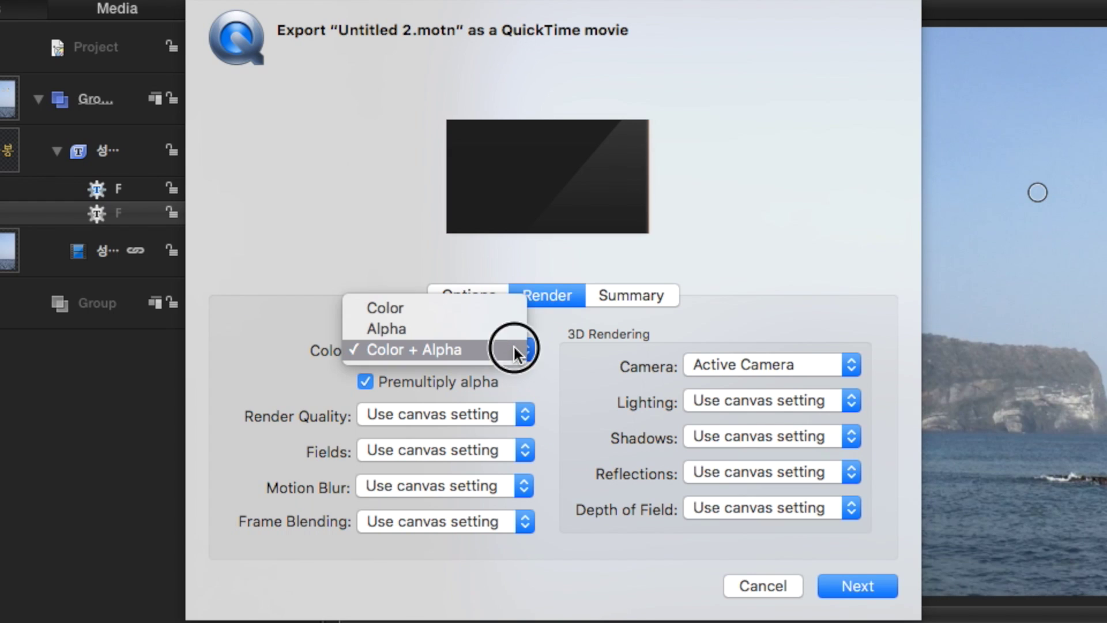
{"action": "left_click", "coordinate": [509, 309]}
{"action": "left_click", "coordinate": [474, 351]}
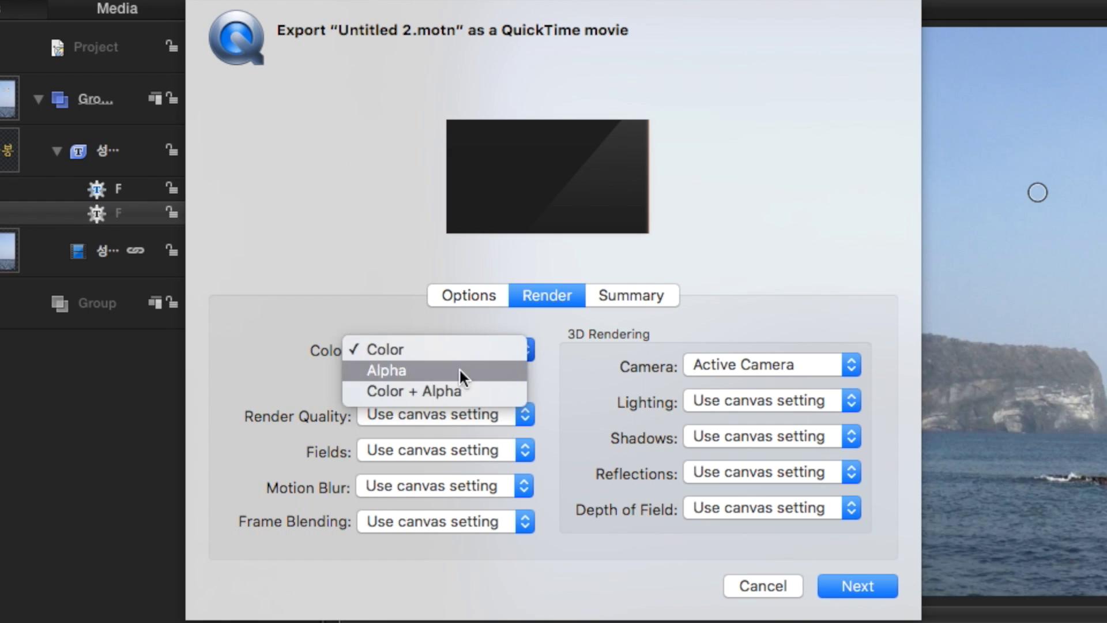
{"action": "left_click", "coordinate": [449, 392]}
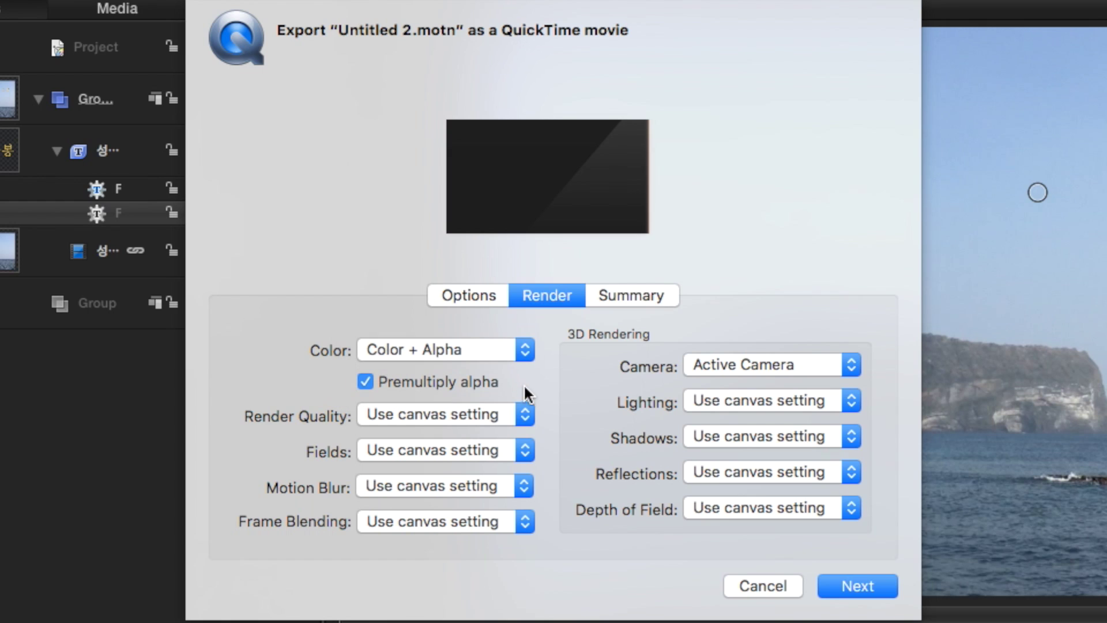
{"action": "left_click", "coordinate": [421, 346]}
{"action": "left_click", "coordinate": [430, 297]}
- Save the exported movie in the 데스크탑 folder as 테스트_성산일출봉
{"action": "left_click", "coordinate": [846, 584]}
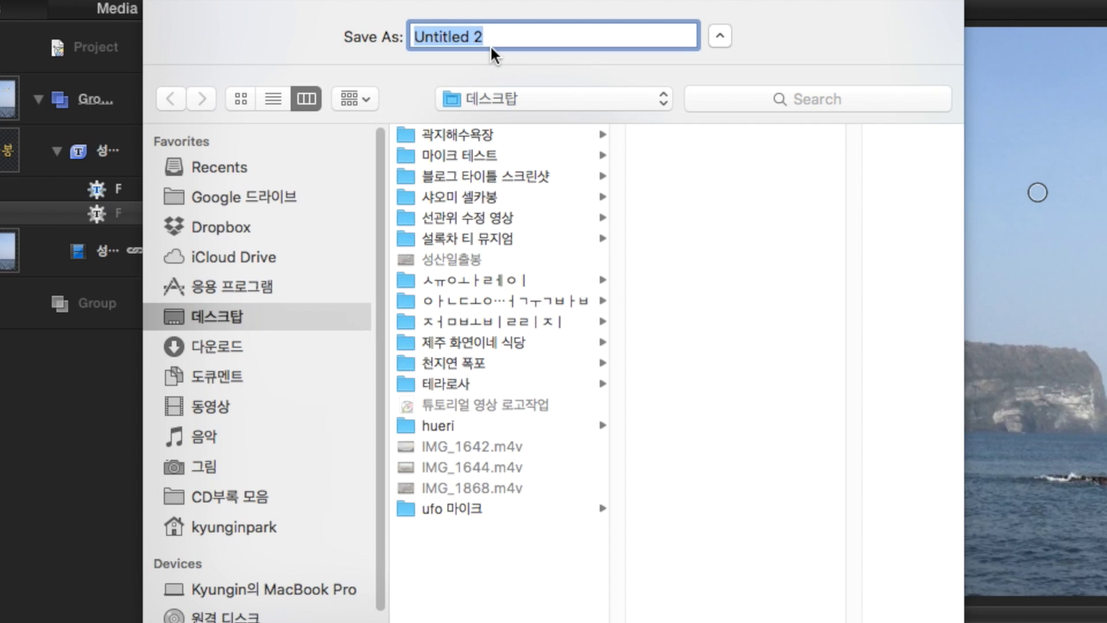
{"action": "type", "text": "테스트"}
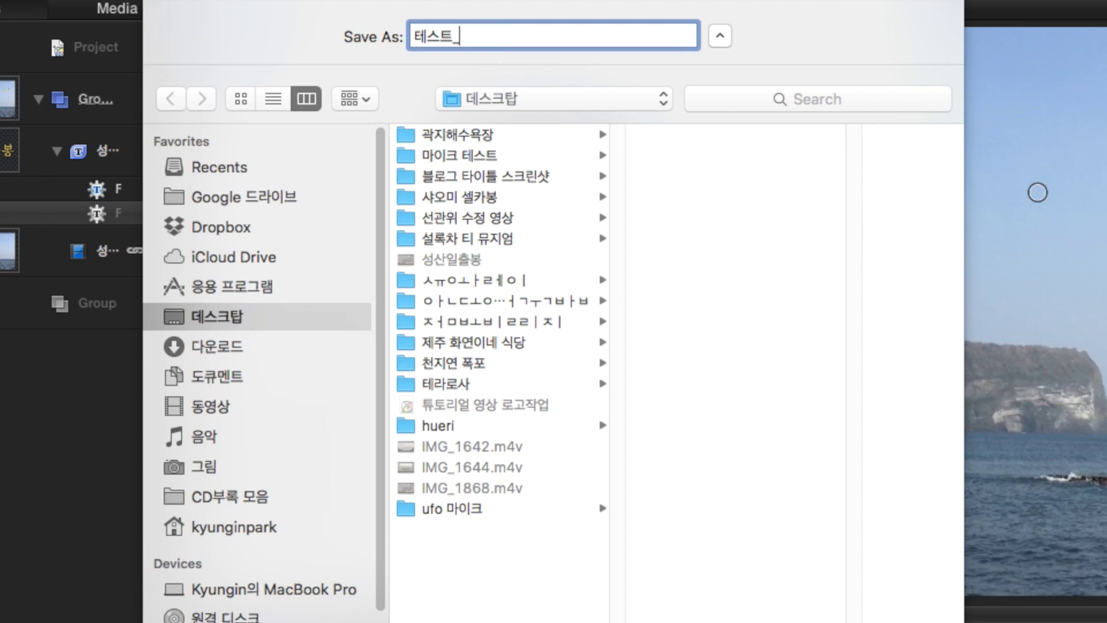
{"action": "type", "text": "_성산일출봉"}
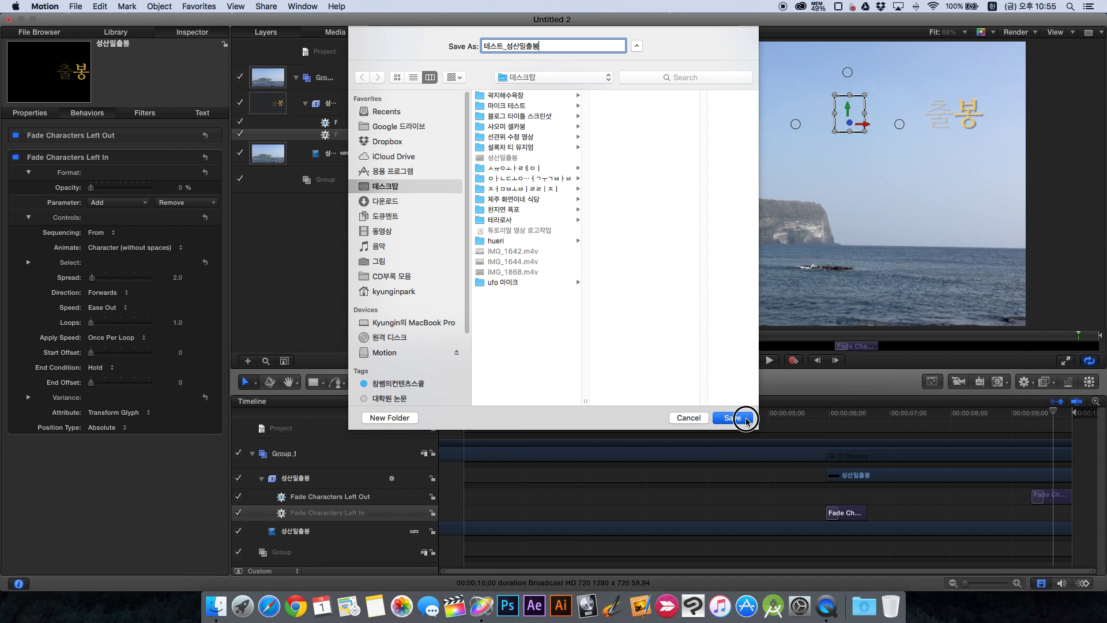
{"action": "left_click", "coordinate": [741, 415]}
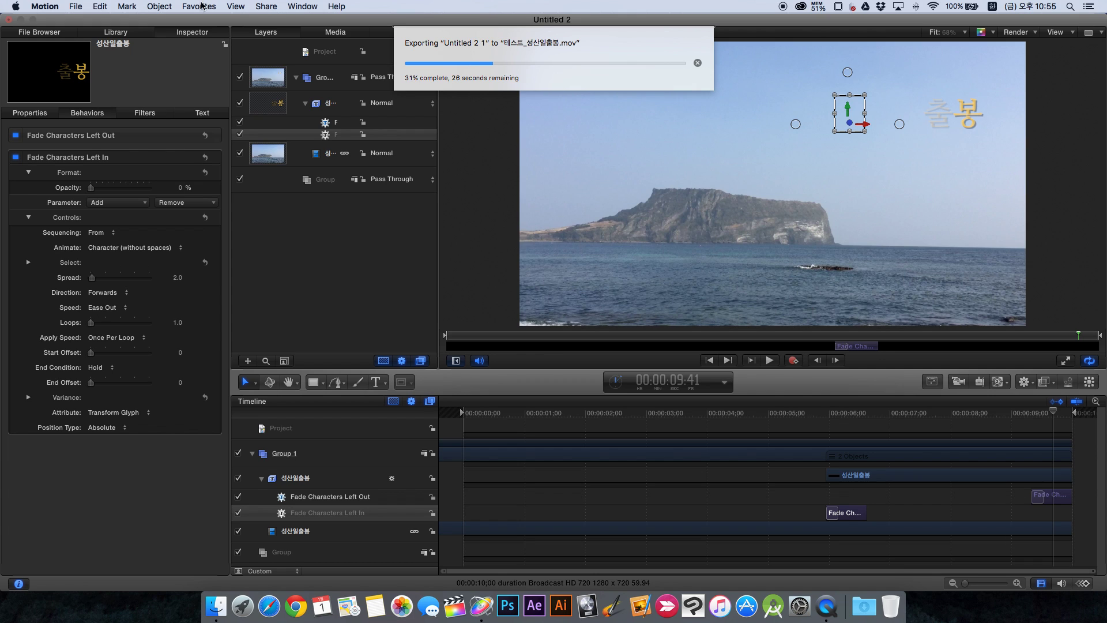
{"action": "left_click", "coordinate": [266, 7]}
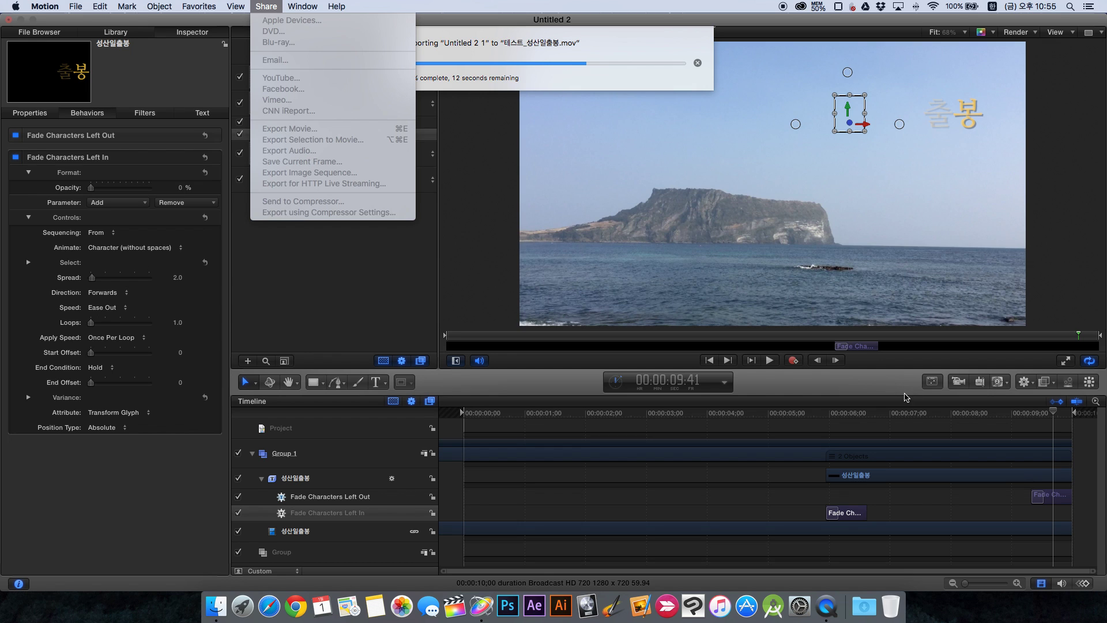
{"action": "left_click", "coordinate": [1099, 385]}
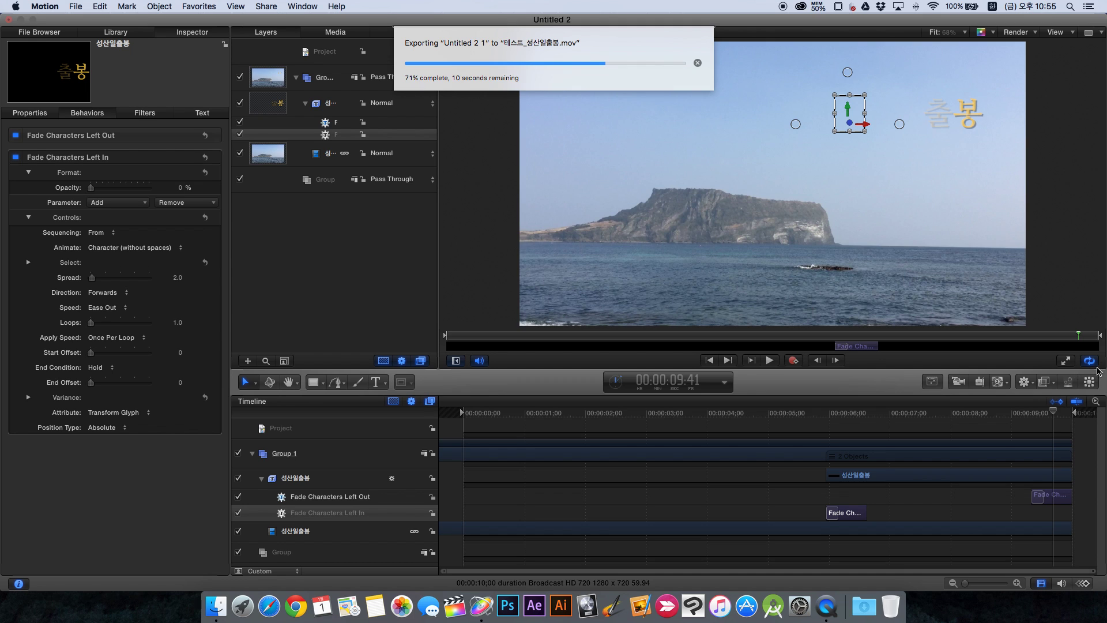
{"action": "left_click", "coordinate": [264, 6]}
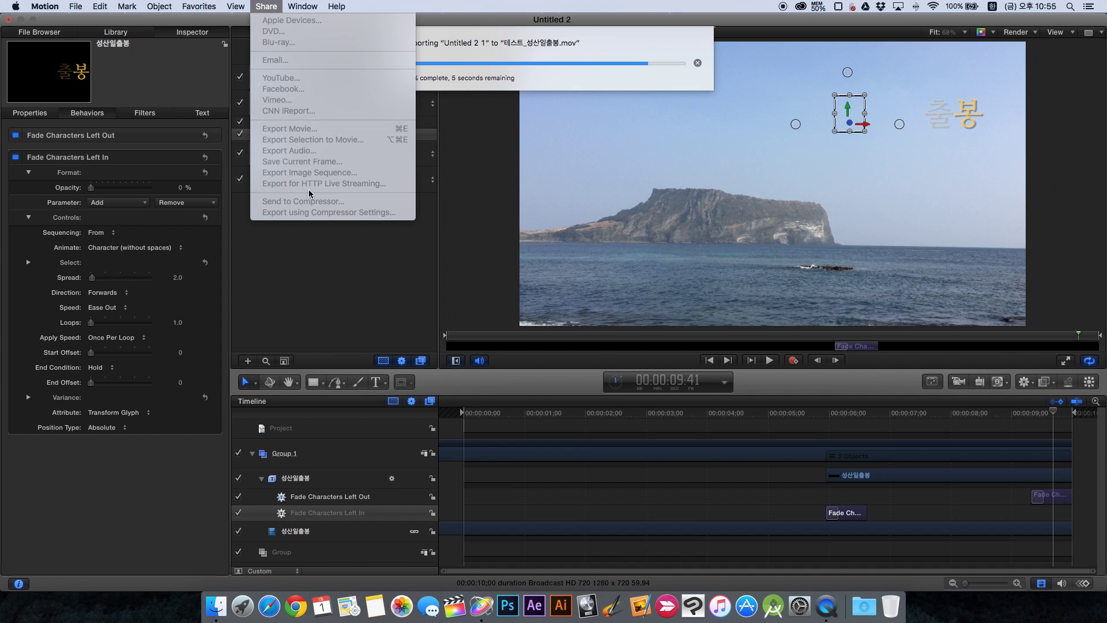
{"action": "left_click", "coordinate": [571, 81]}
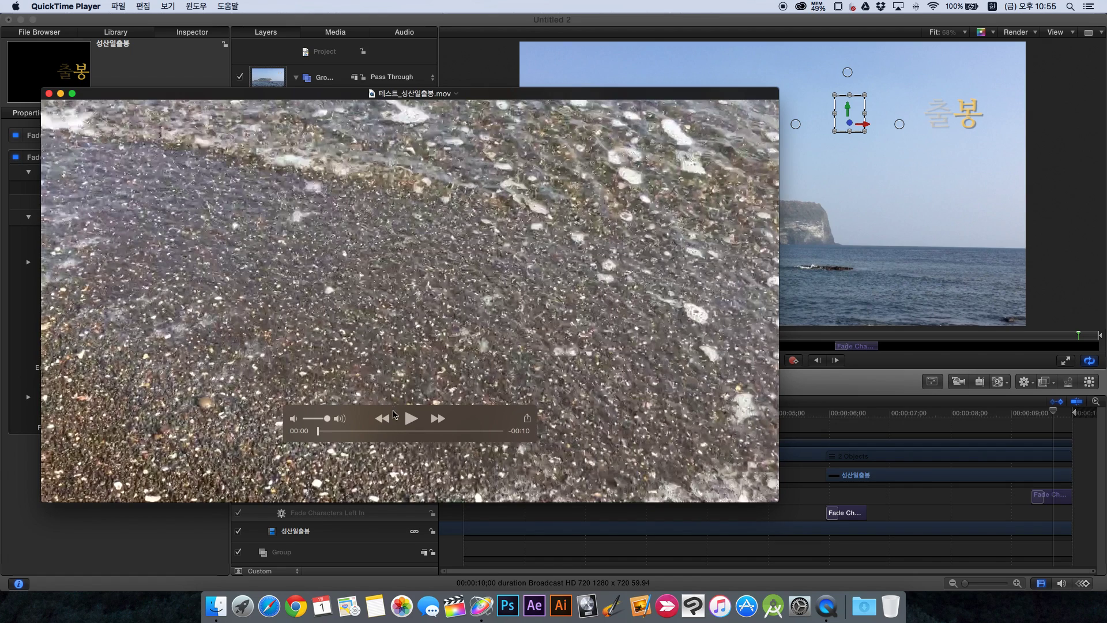
- Play the exported movie in QuickTime Player and close it, and scrub the Motion timeline across the title
{"action": "left_click", "coordinate": [410, 419]}
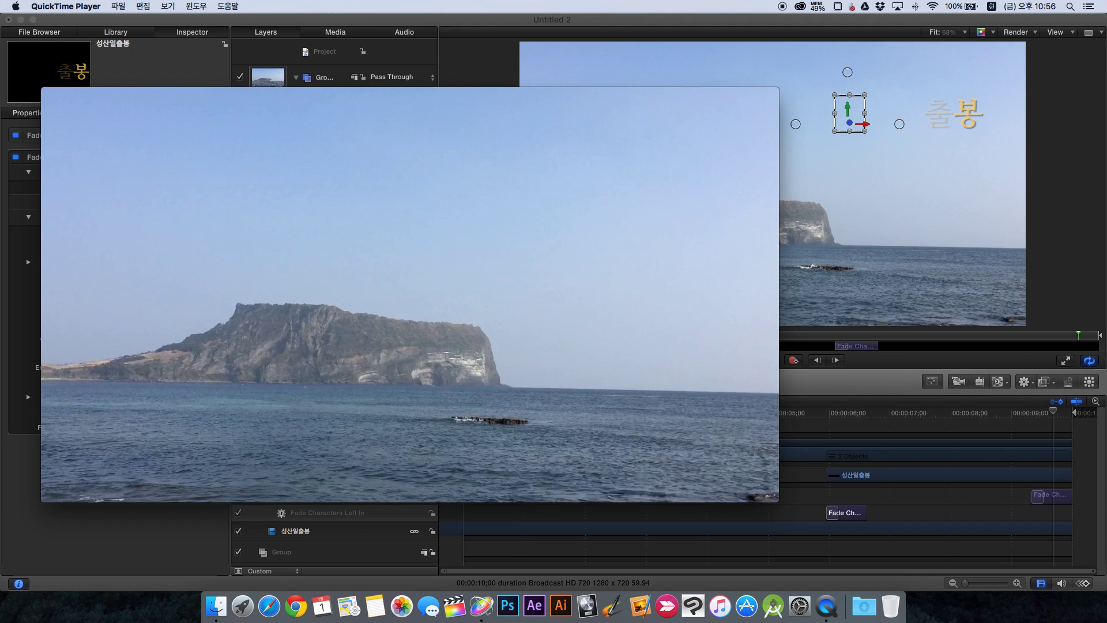
{"action": "left_click", "coordinate": [49, 94]}
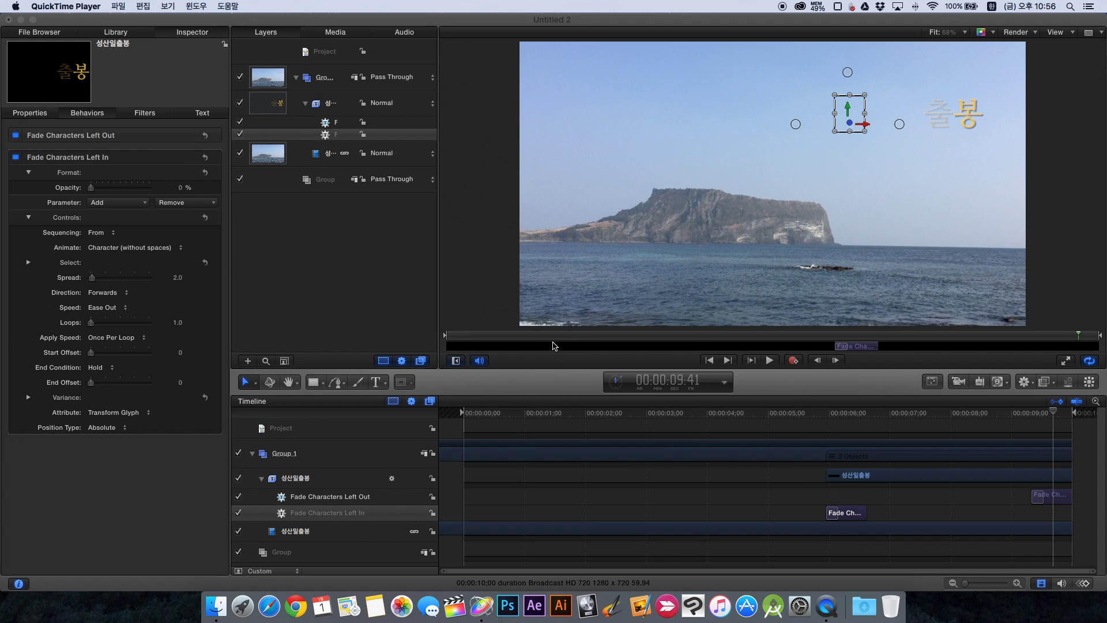
{"action": "left_click", "coordinate": [534, 418]}
{"action": "left_click_drag", "start_coordinate": [773, 416], "coordinate": [992, 421]}
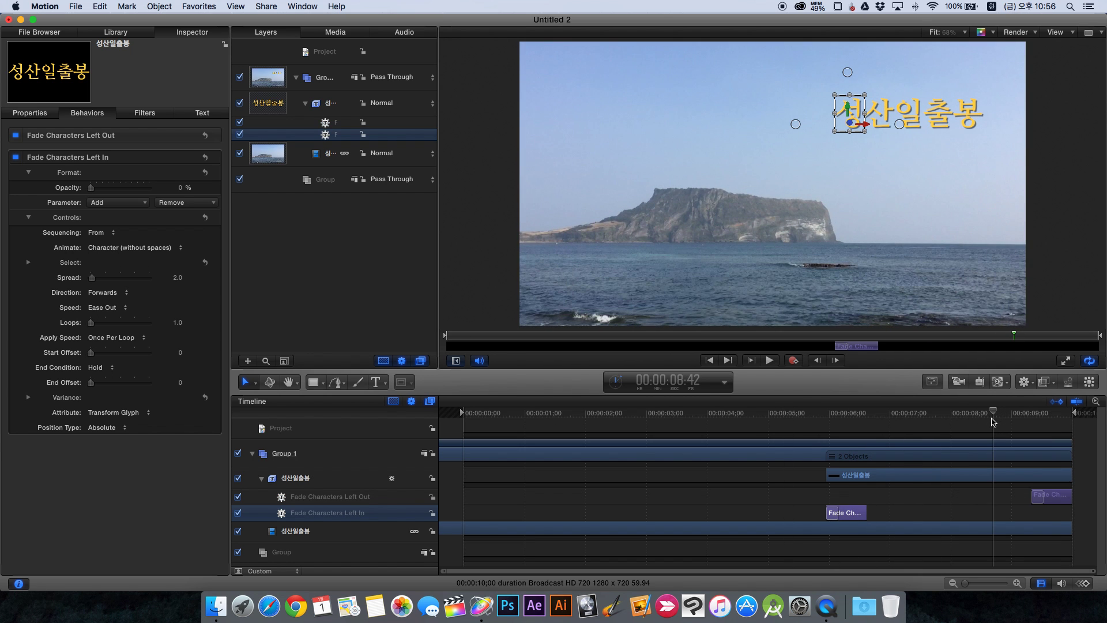